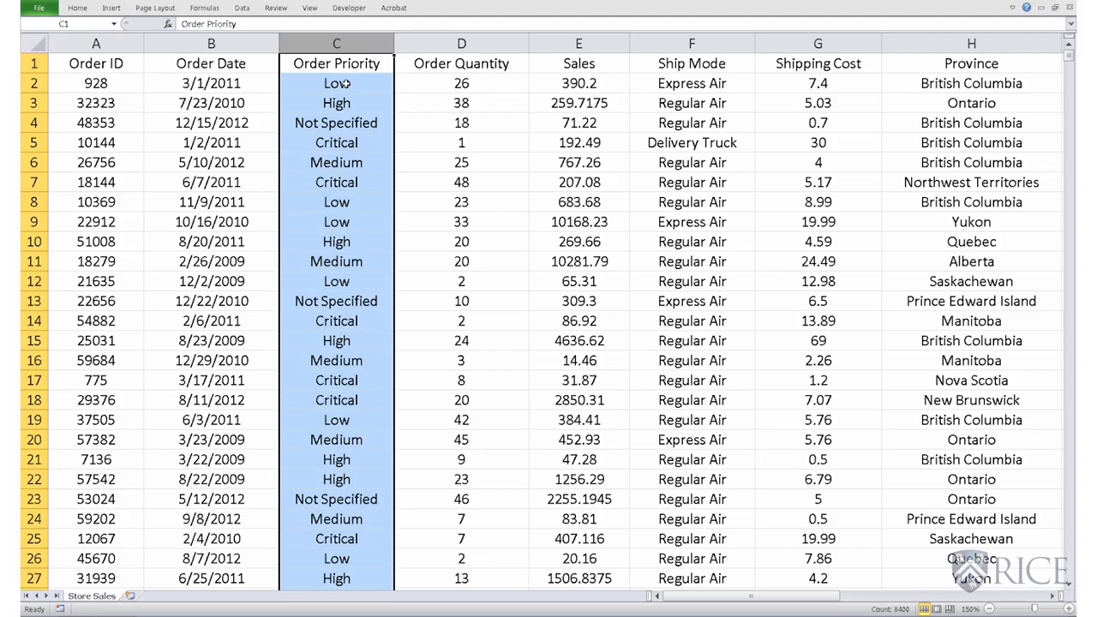
# Step: Examine the different order priority values in the first rows of the Order Priority column
pyautogui.click(343, 83)
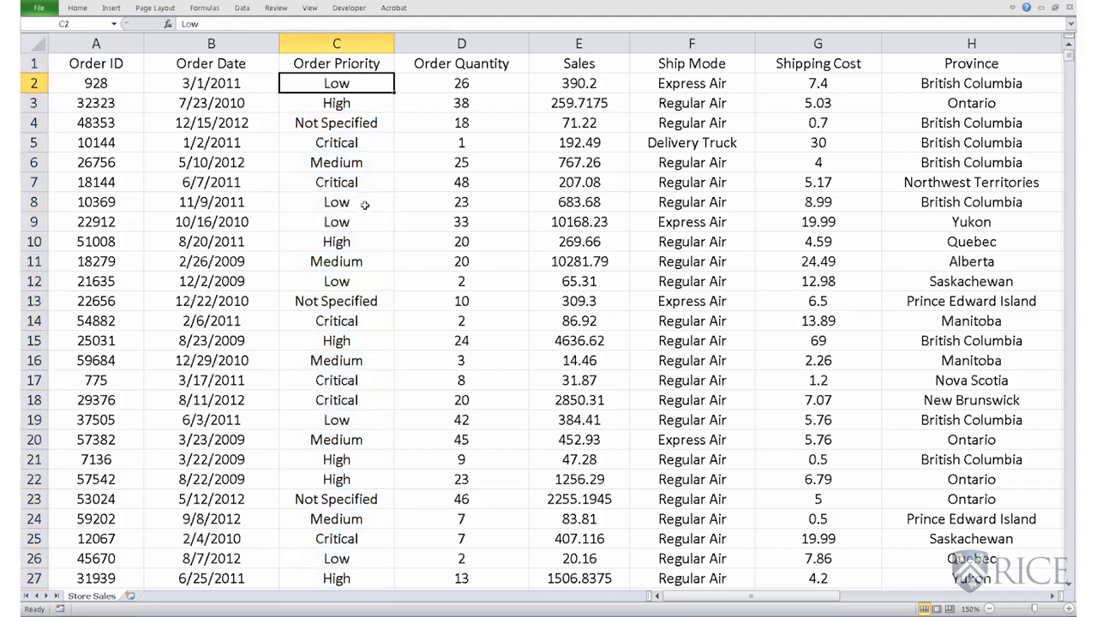
pyautogui.click(360, 161)
pyautogui.click(352, 108)
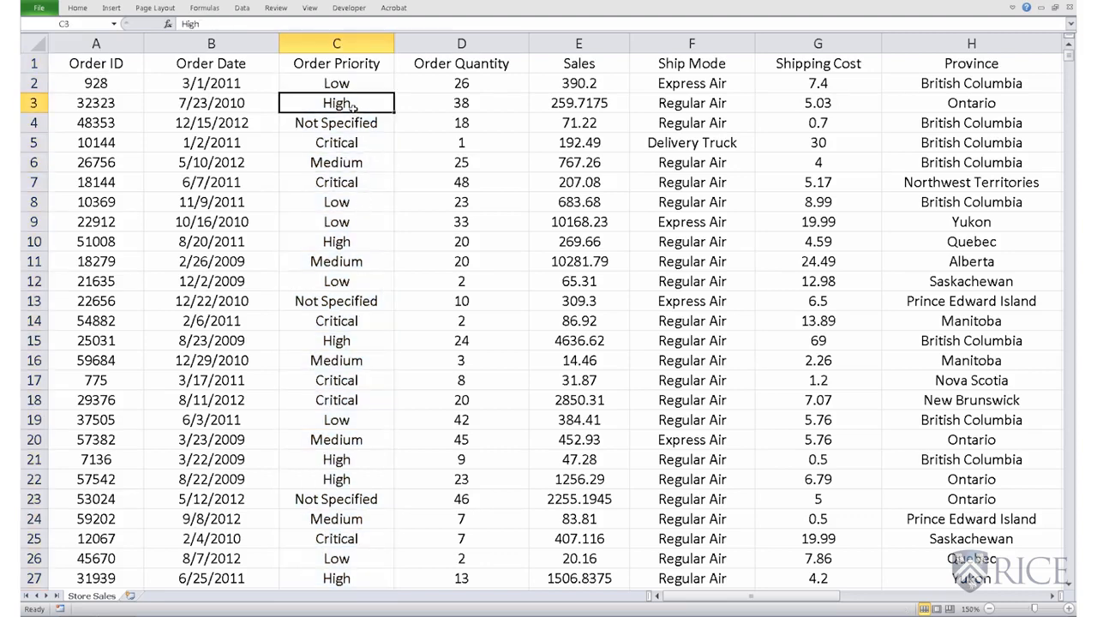
pyautogui.click(353, 181)
pyautogui.click(354, 125)
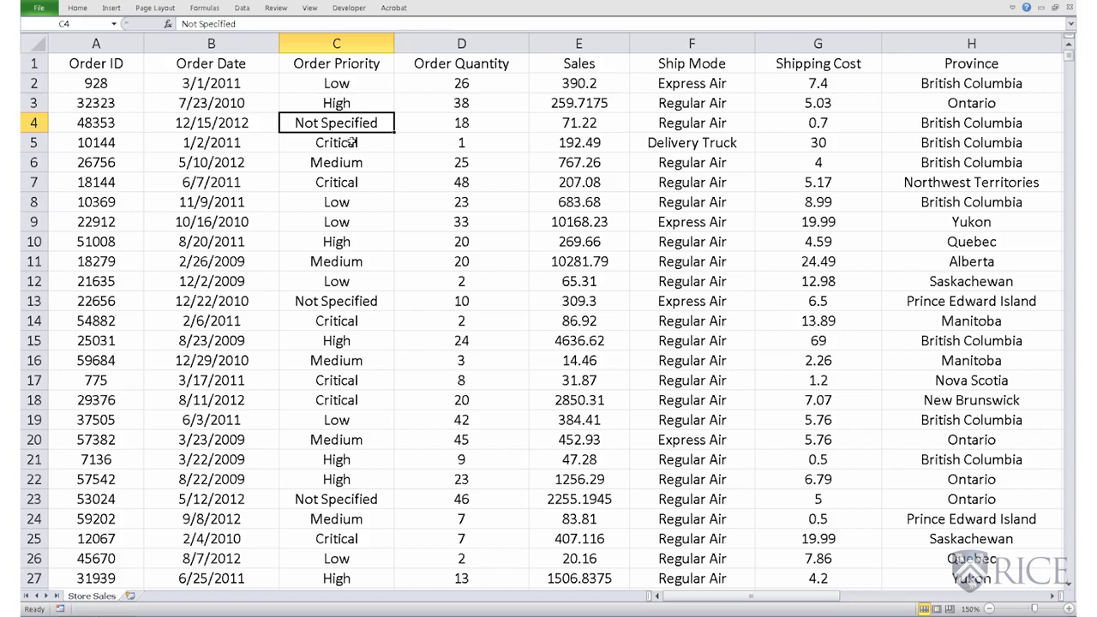
pyautogui.click(352, 143)
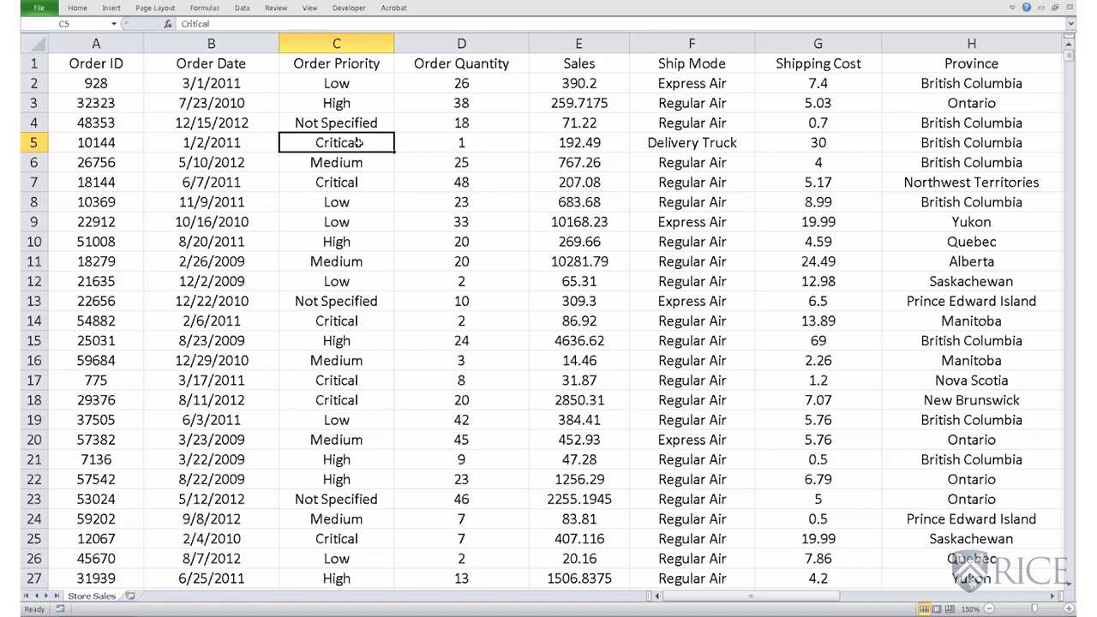
pyautogui.click(355, 104)
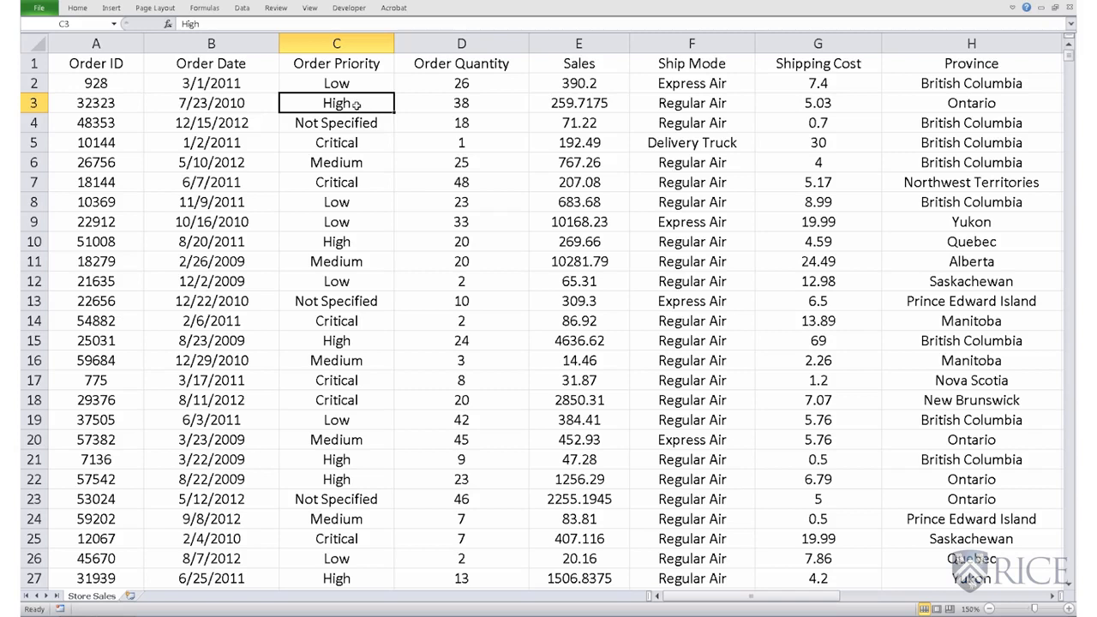
pyautogui.click(365, 85)
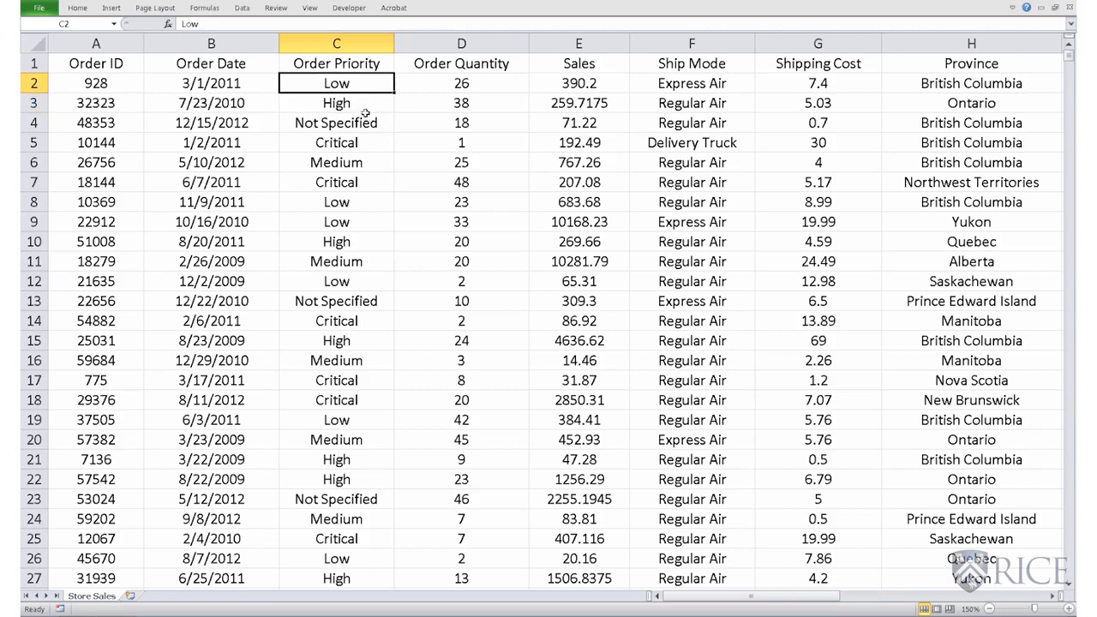
pyautogui.click(364, 121)
pyautogui.click(365, 161)
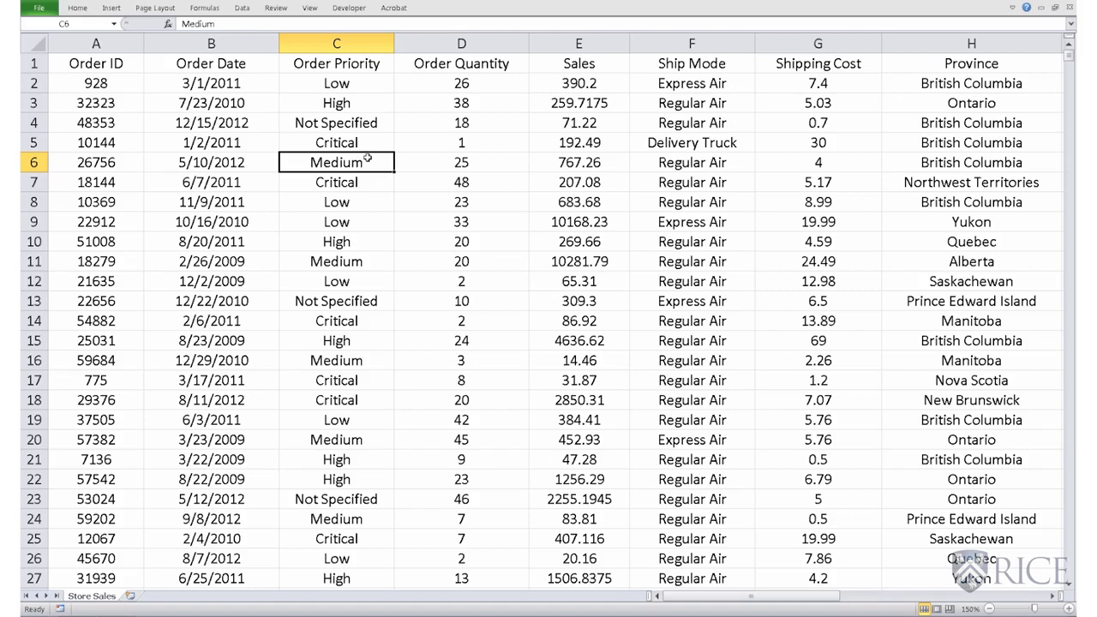
# Step: Insert a blank column before Order Quantity and widen it to about two and a half times its initial width
pyautogui.click(447, 43)
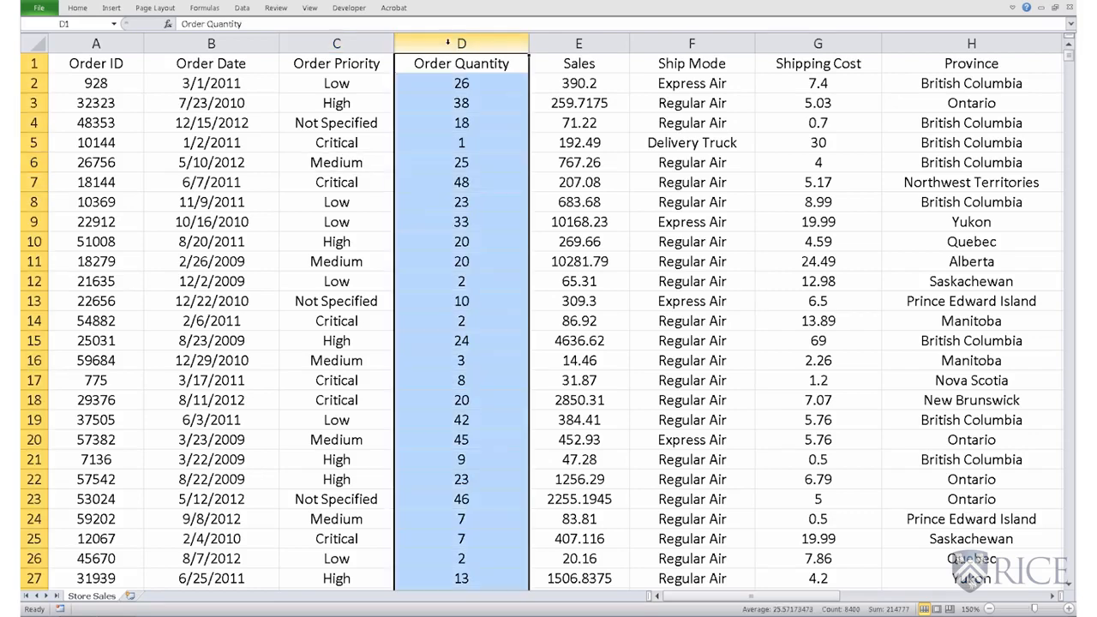
pyautogui.rightClick(447, 43)
pyautogui.click(484, 134)
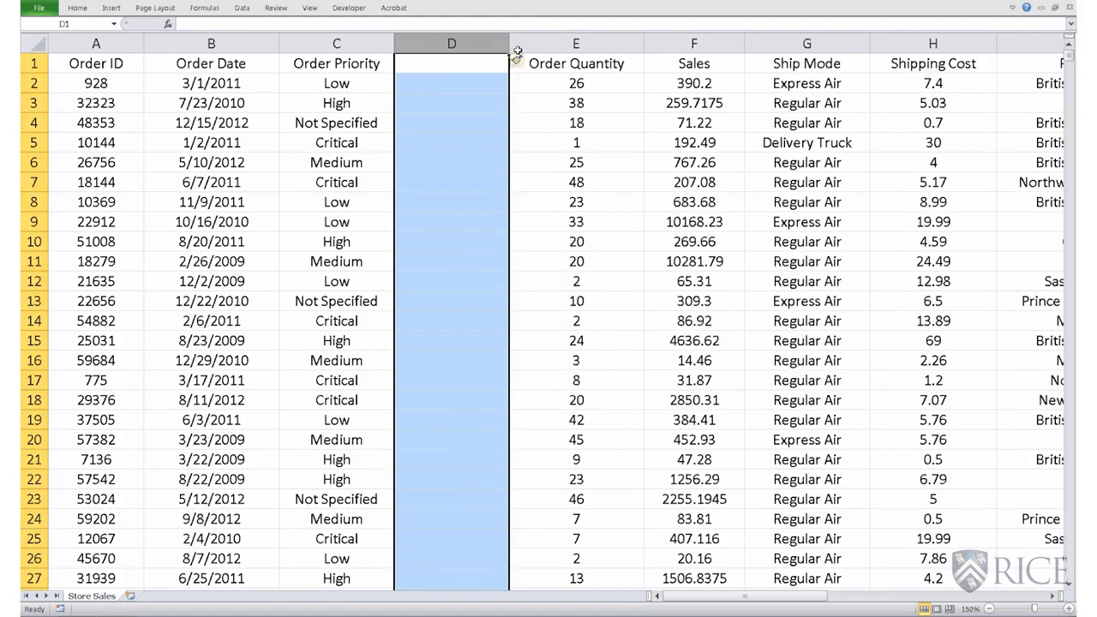
pyautogui.moveTo(509, 40); pyautogui.dragTo(599, 37)
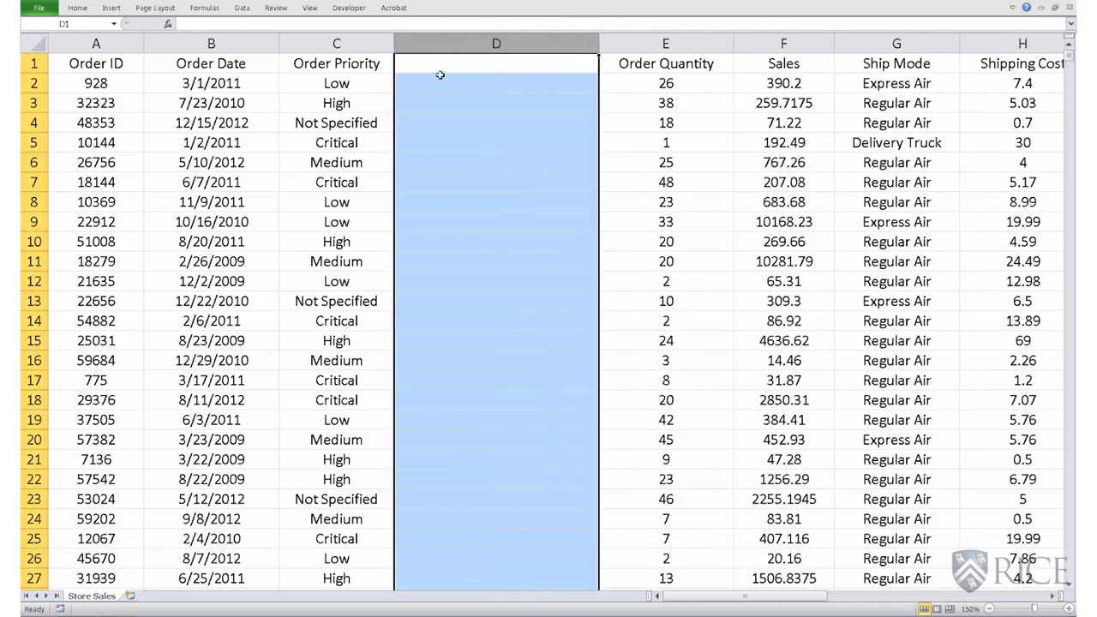
pyautogui.moveTo(606, 41); pyautogui.dragTo(687, 41)
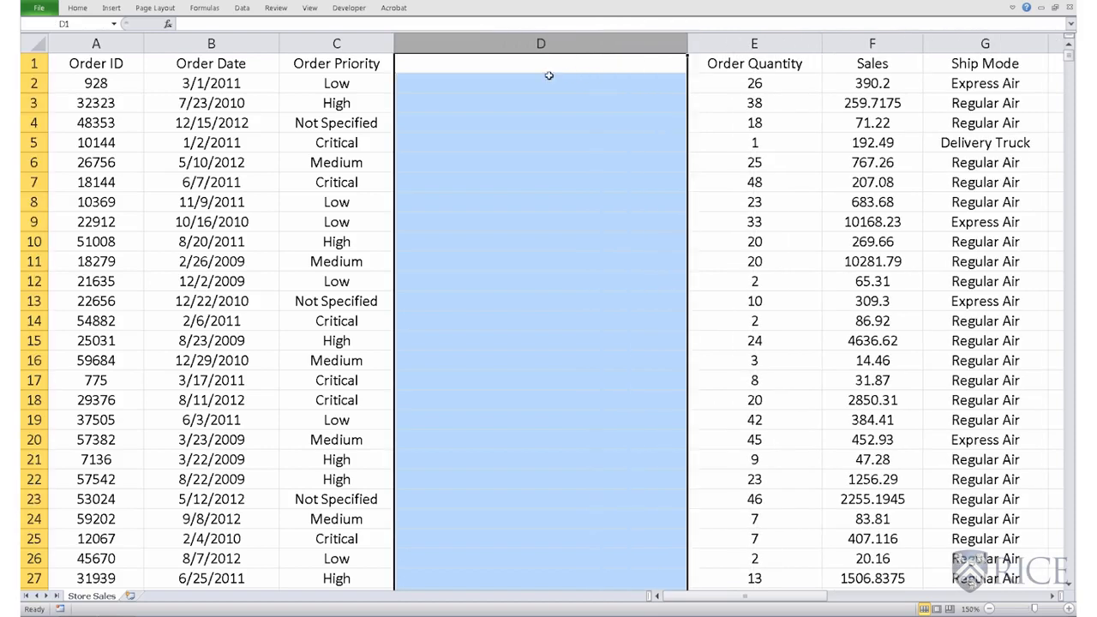
# Step: Enter the header "Priority Star Rating" in cell D1 of the blank column
pyautogui.click(521, 68)
pyautogui.write('Pr')
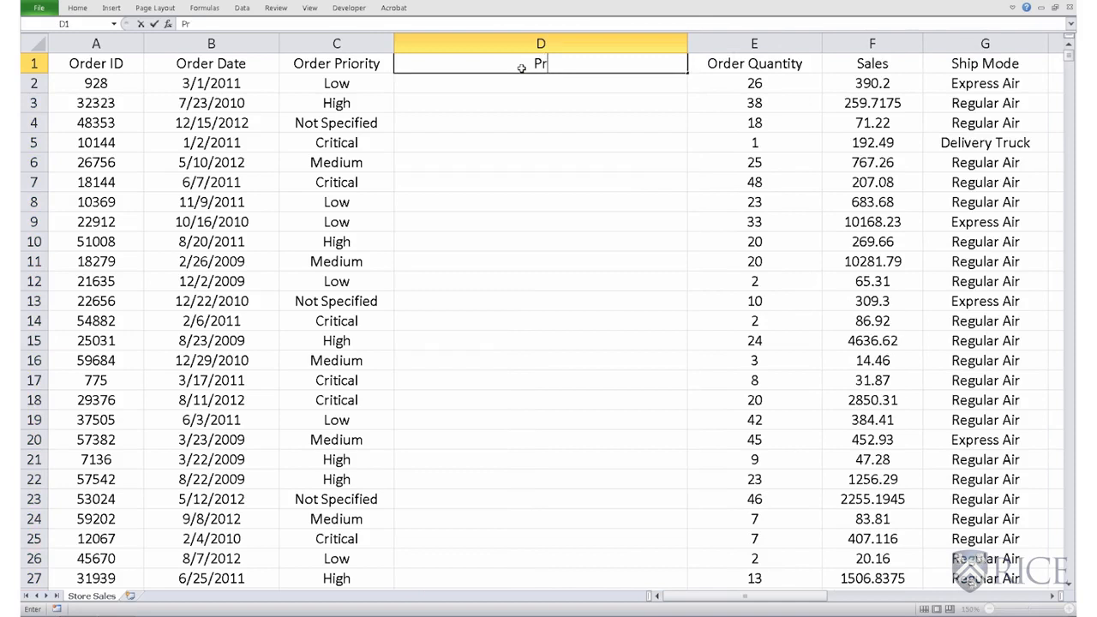
pyautogui.write('iority Star Rating')
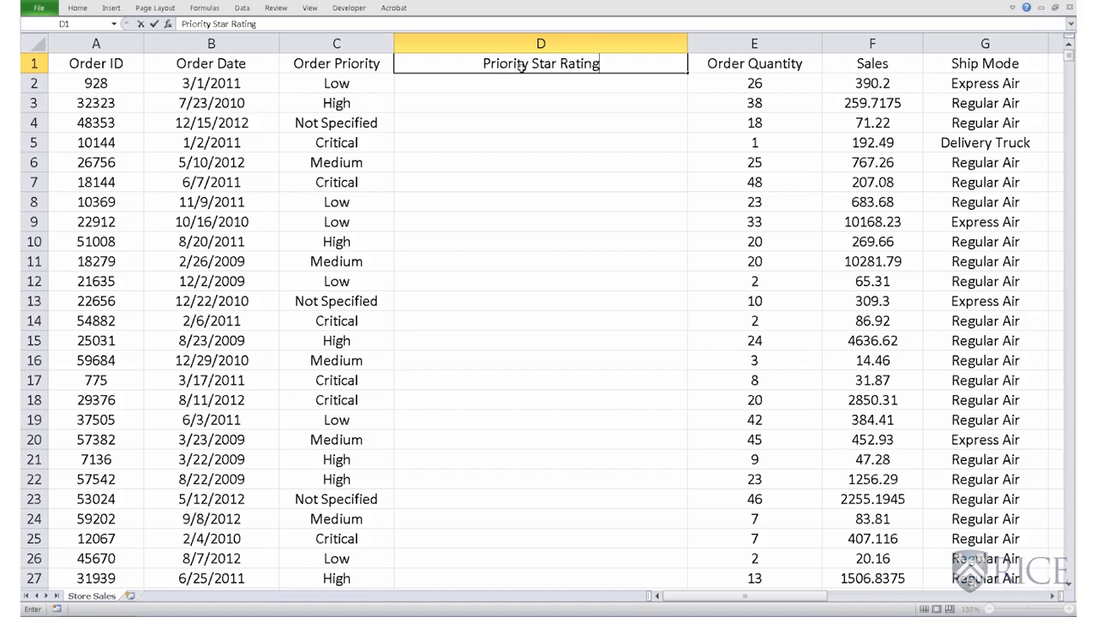
# Step: Begin an IF formula in cell D2 whose logical test checks whether C2 equals "Critical"
pyautogui.click(505, 87)
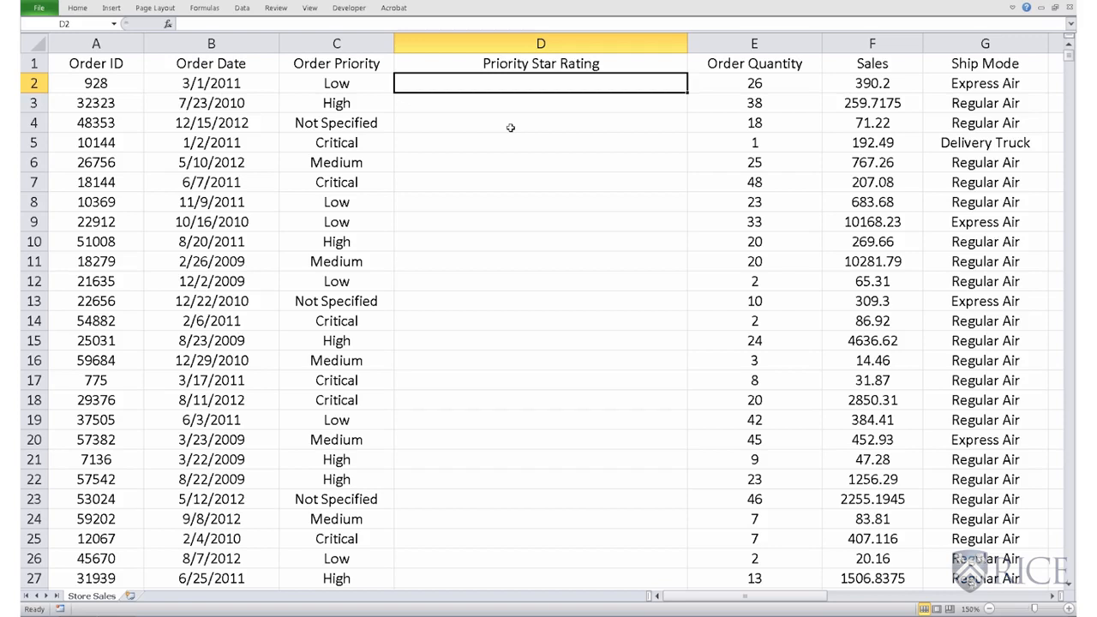
pyautogui.write('=')
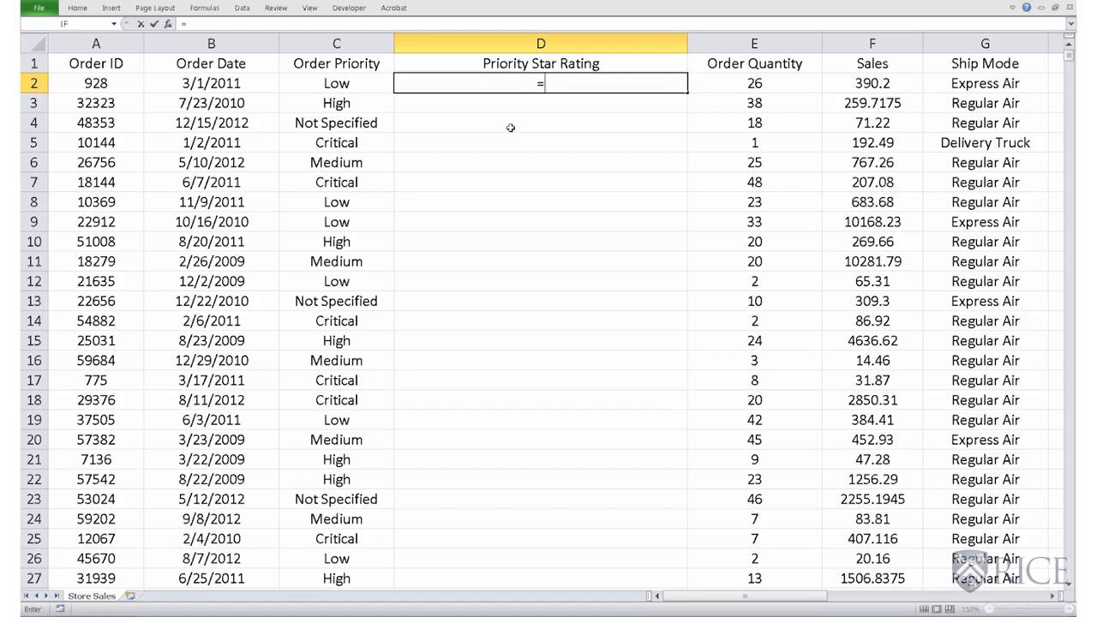
pyautogui.write('IF')
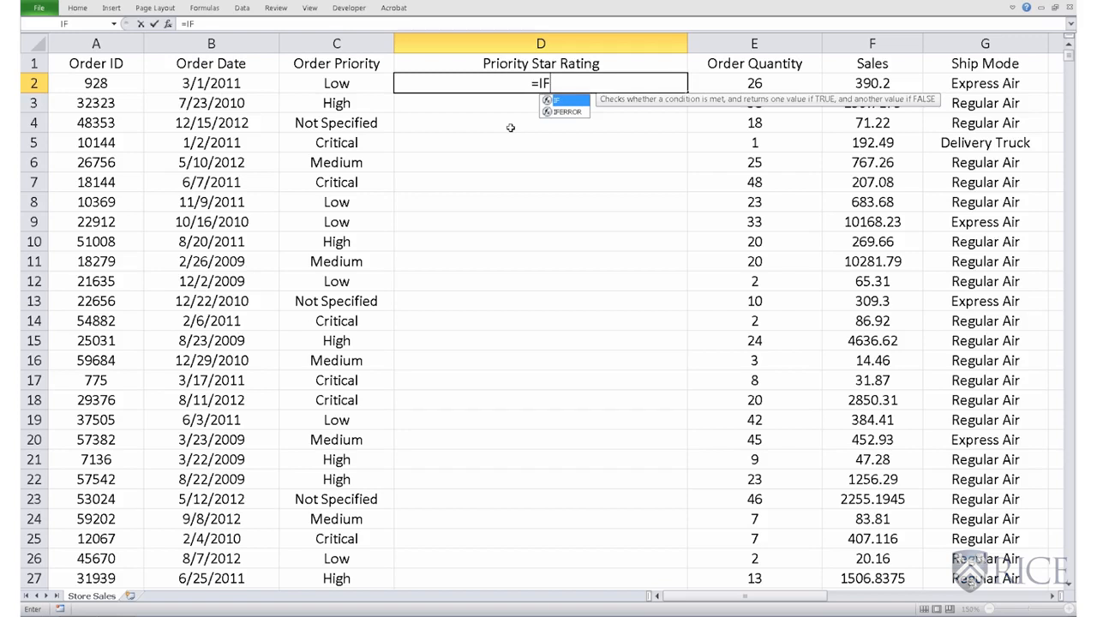
pyautogui.write('(')
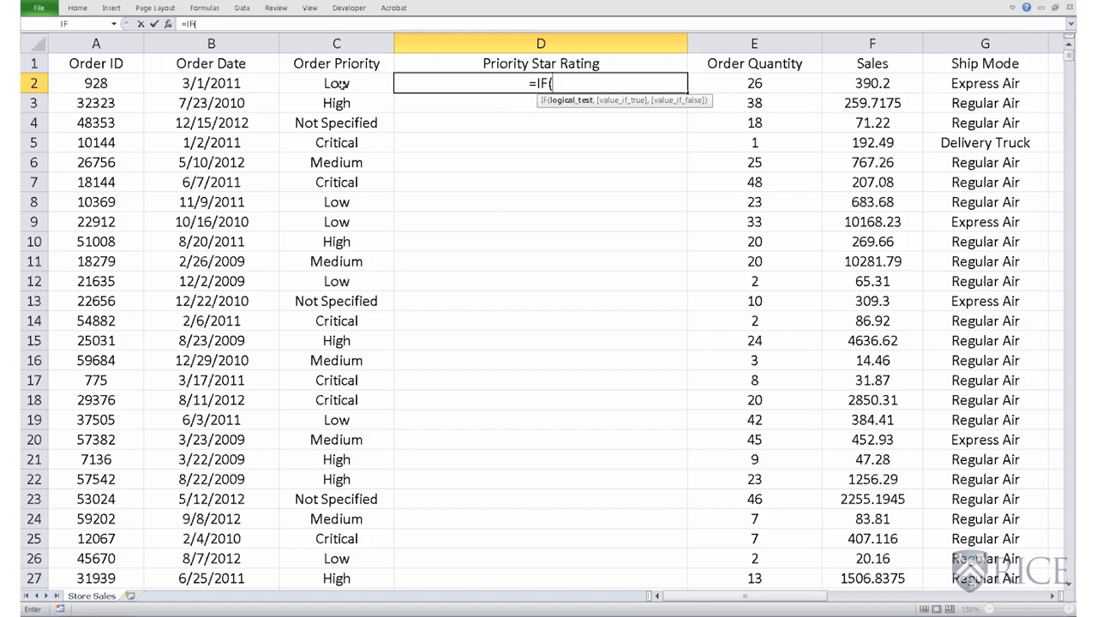
pyautogui.click(343, 83)
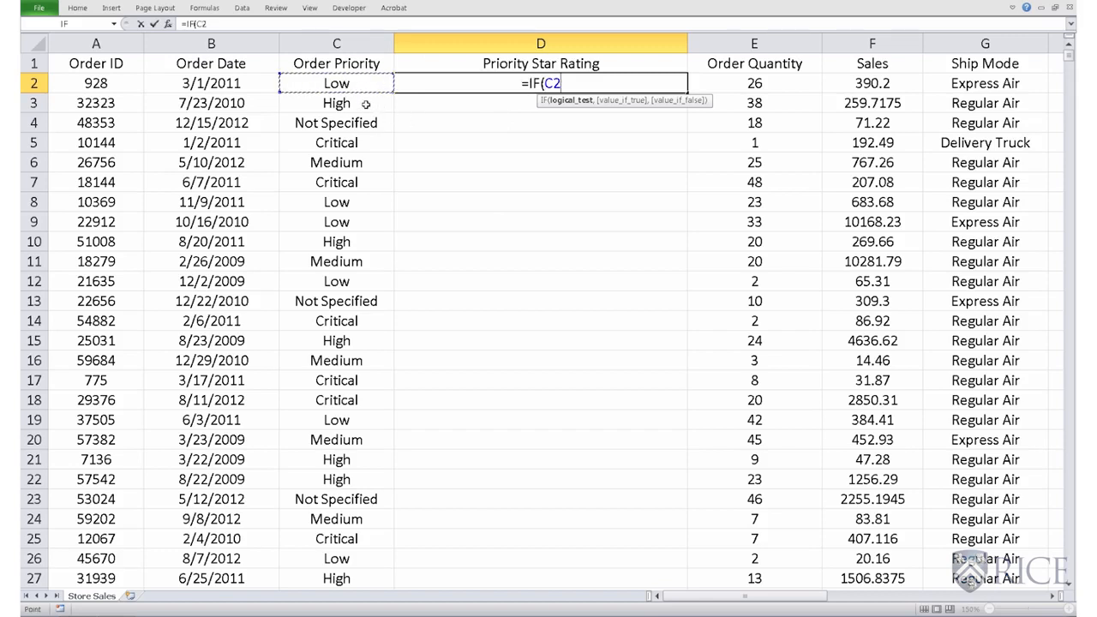
pyautogui.write('=')
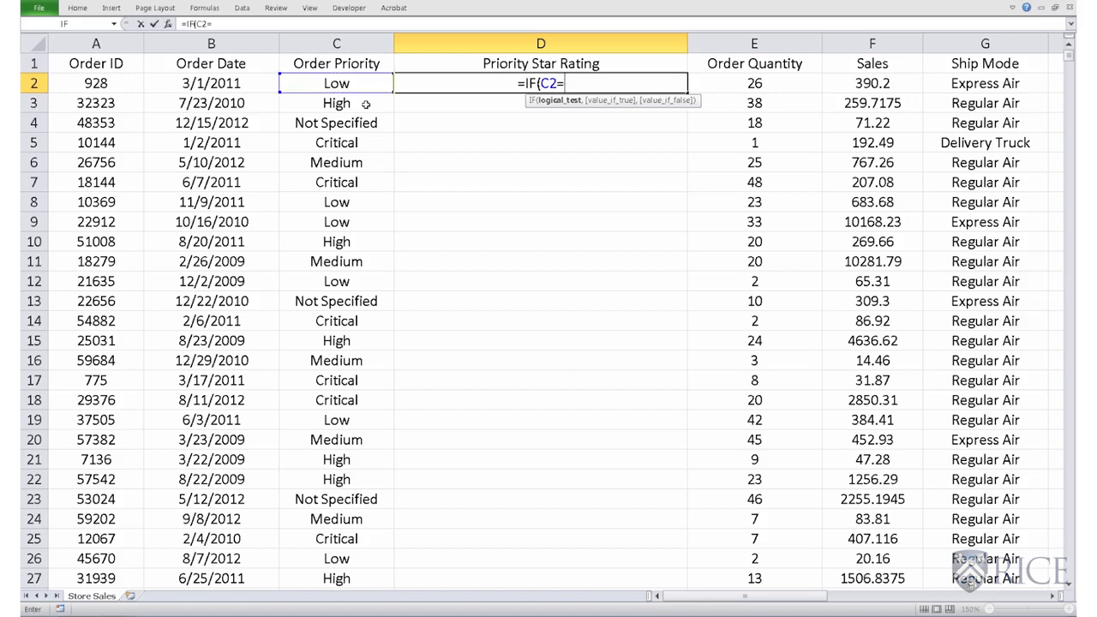
pyautogui.write('"')
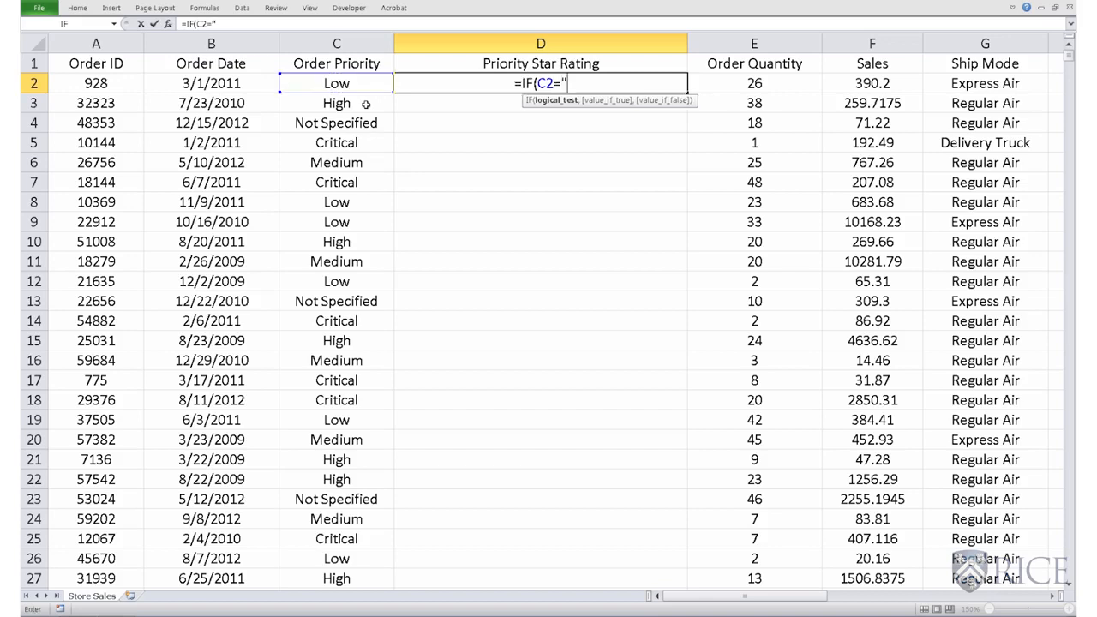
pyautogui.write('Critical')
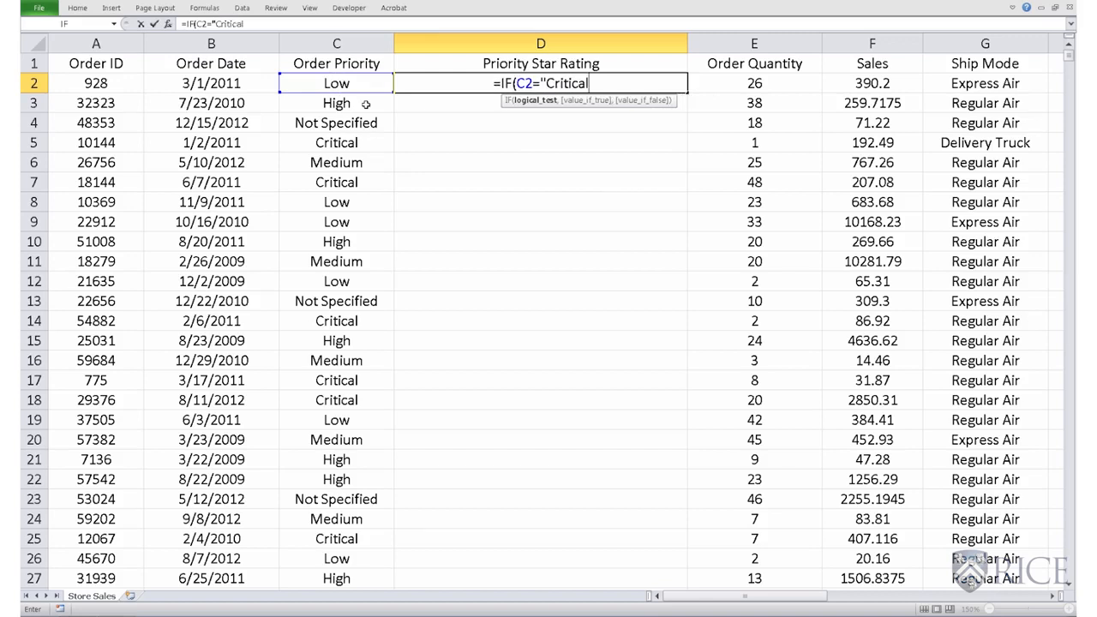
pyautogui.write('"')
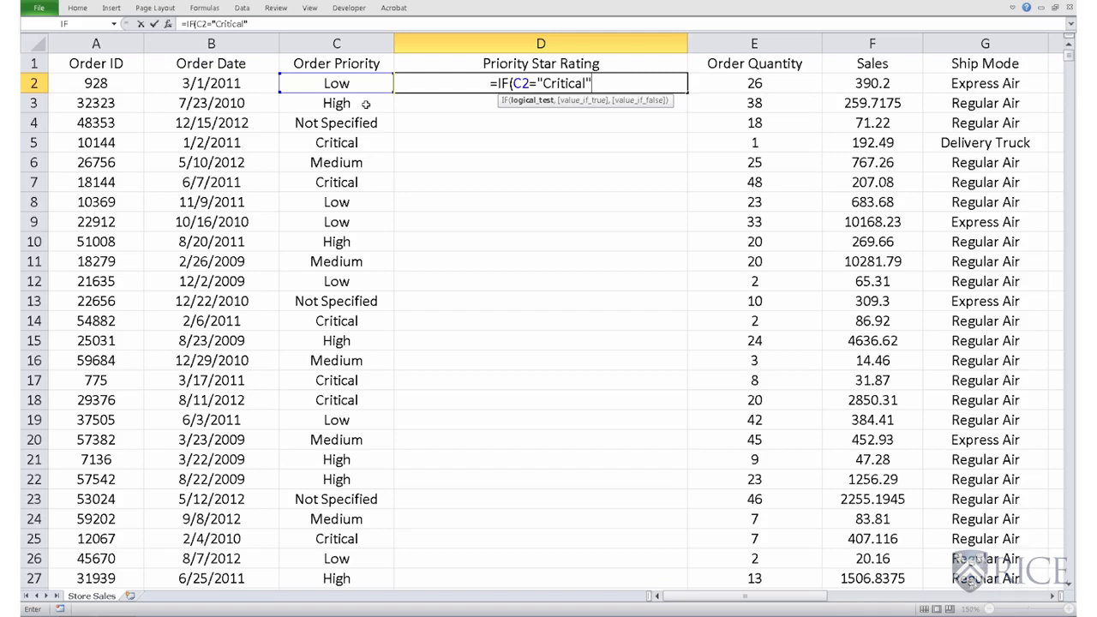
# Step: Make the D2 formula return "***" when the Critical test is true, and continue to its false argument
pyautogui.write(',')
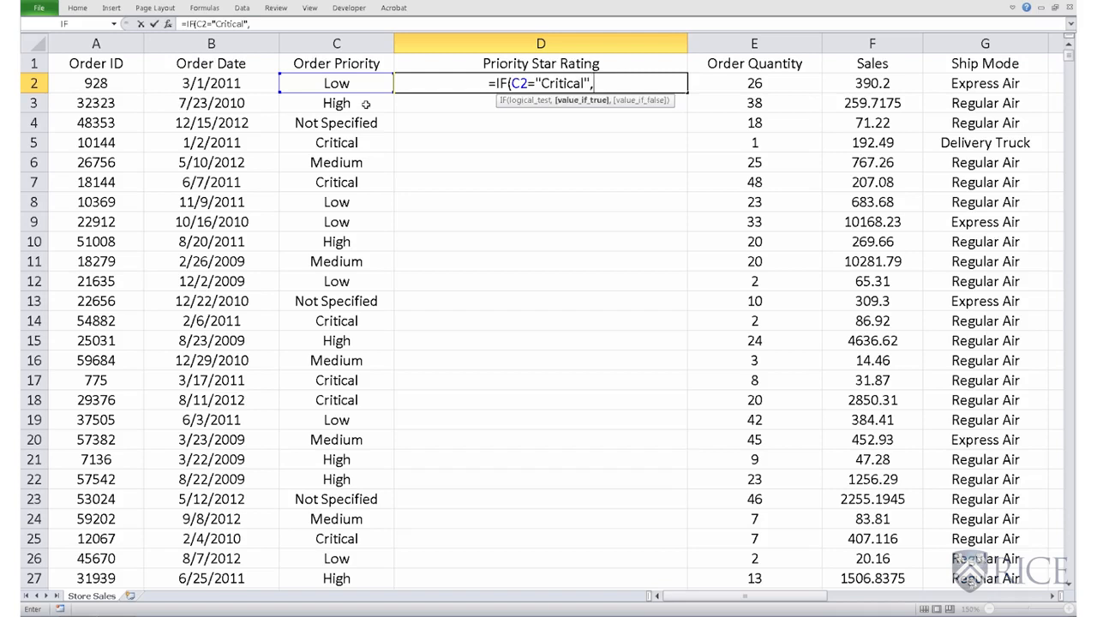
pyautogui.write('"')
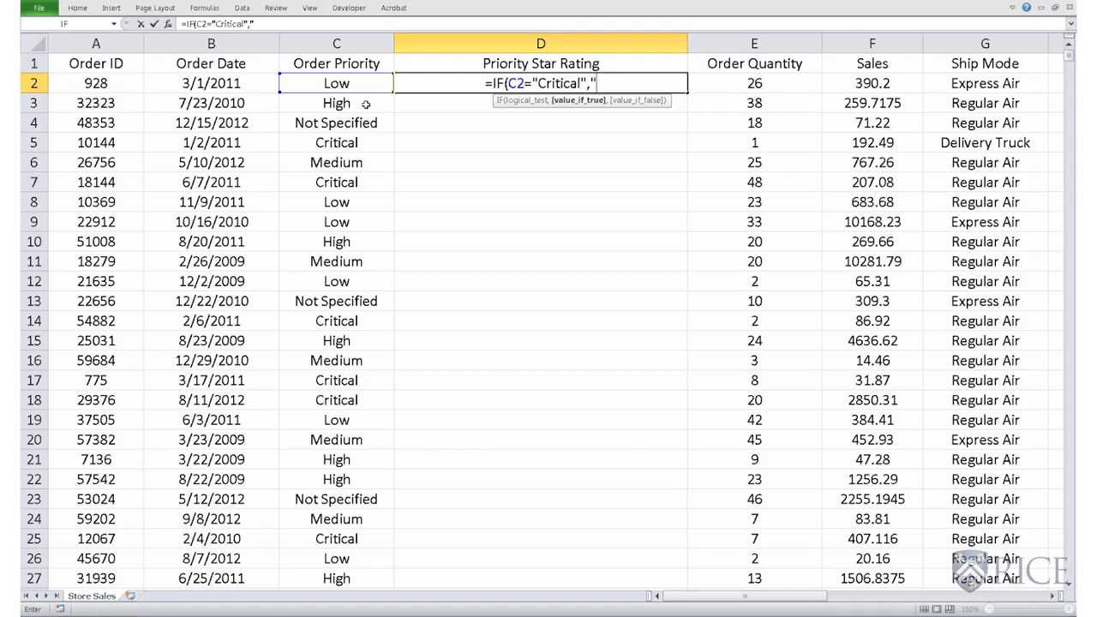
pyautogui.write('***')
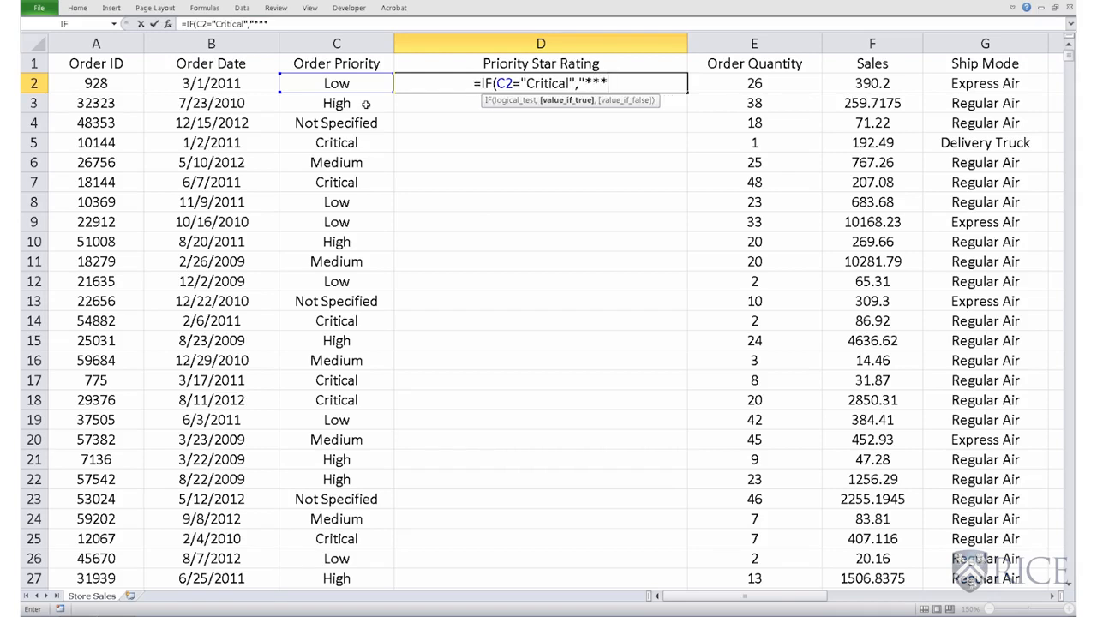
pyautogui.write('"')
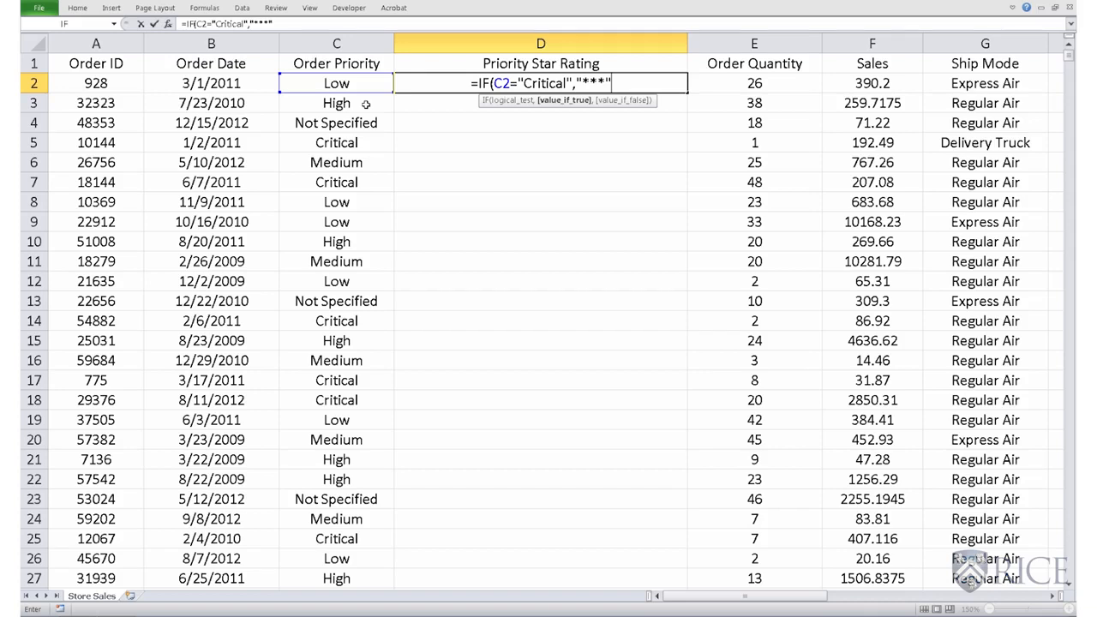
pyautogui.write(',')
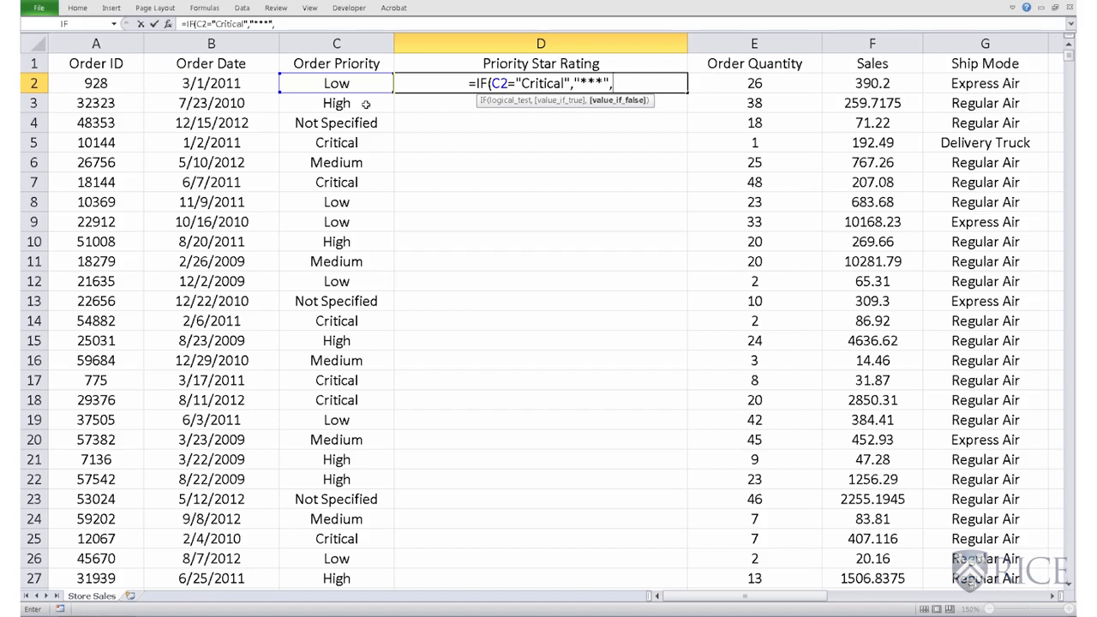
# Step: Nest a second IF in the false argument of the D2 formula, testing whether C2 equals "High"
pyautogui.write('I')
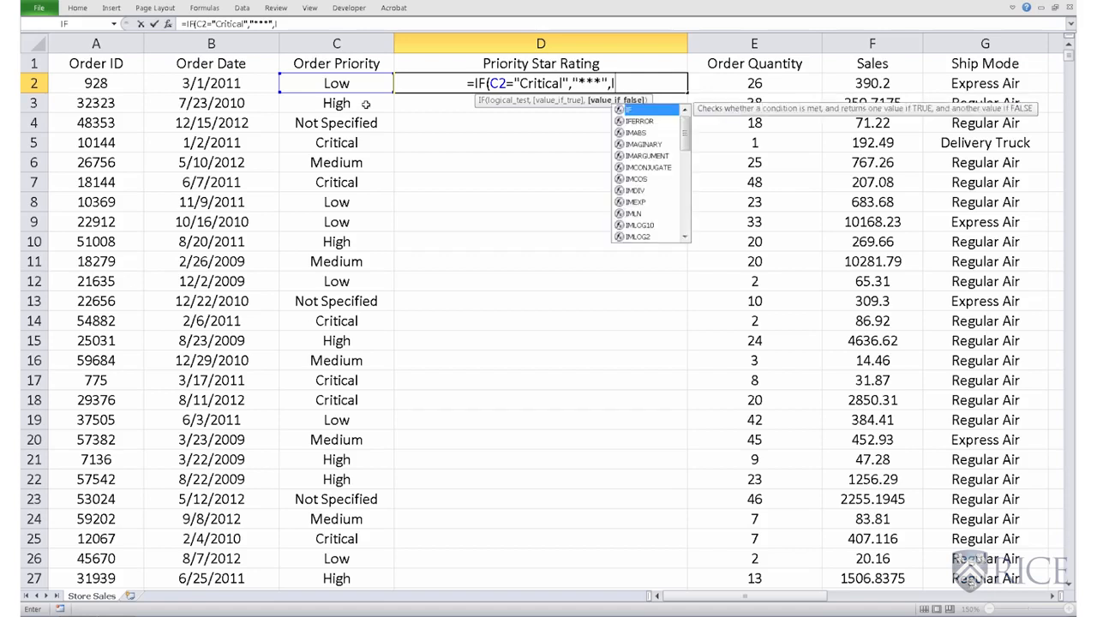
pyautogui.write('F')
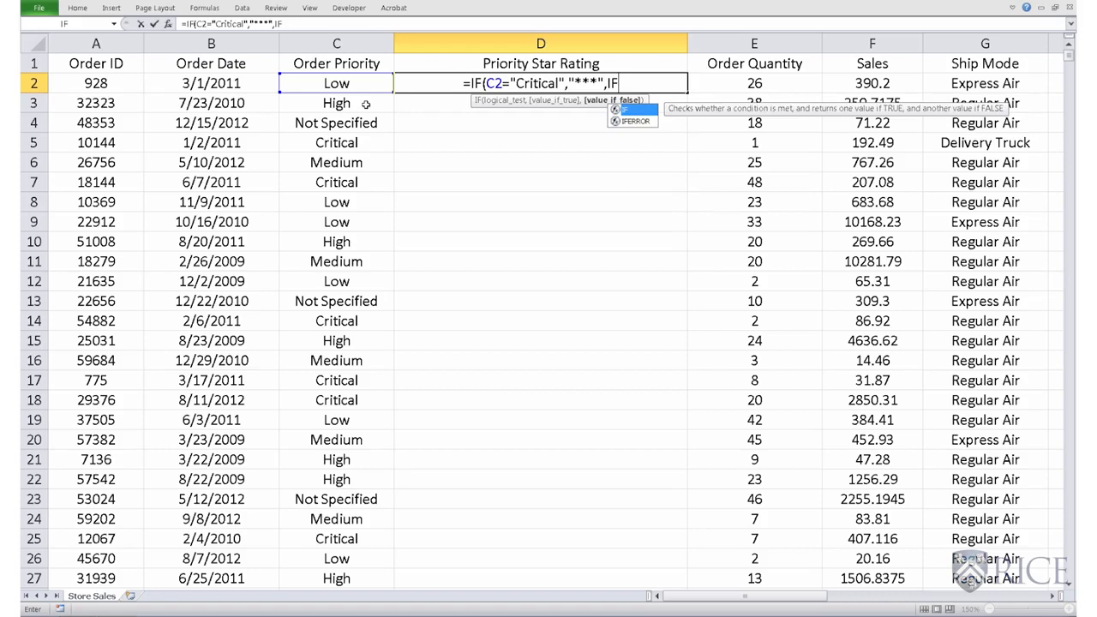
pyautogui.write('(')
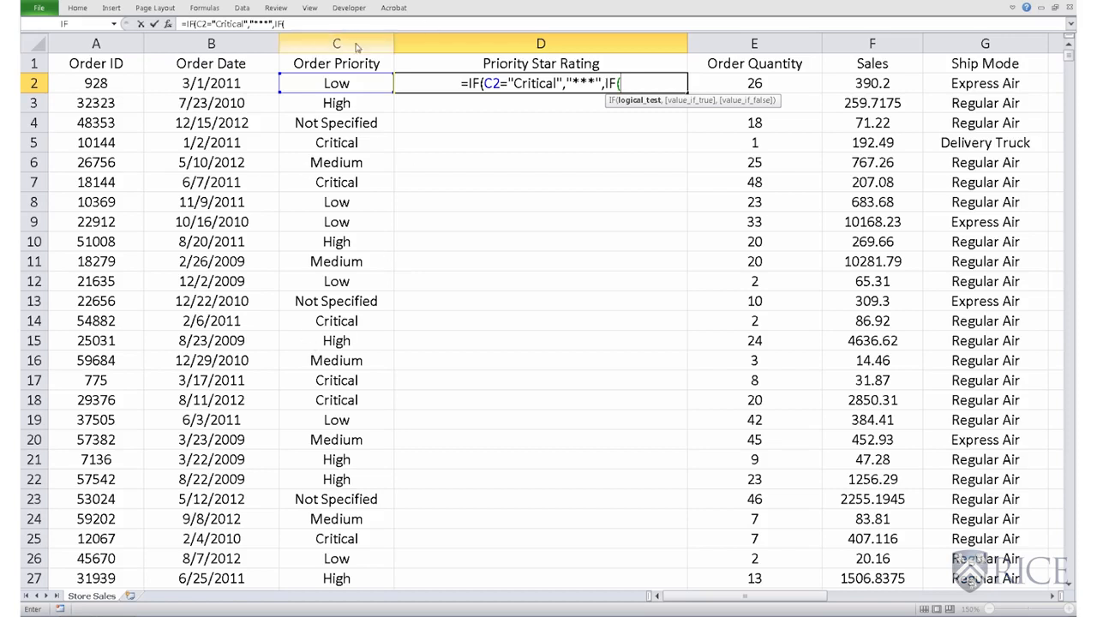
pyautogui.click(341, 86)
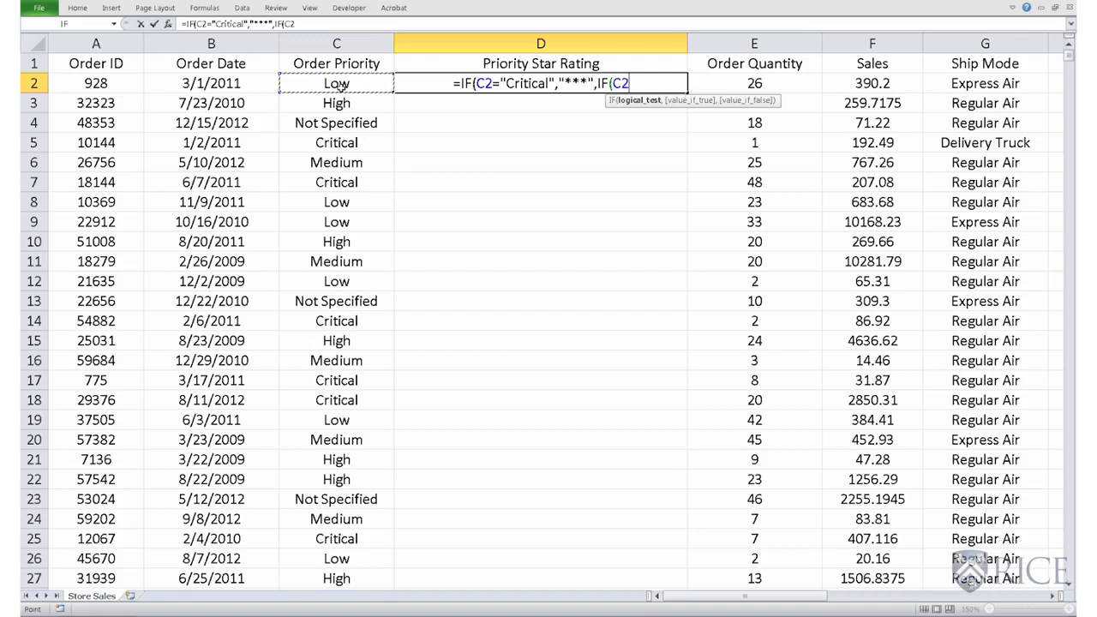
pyautogui.write('="High')
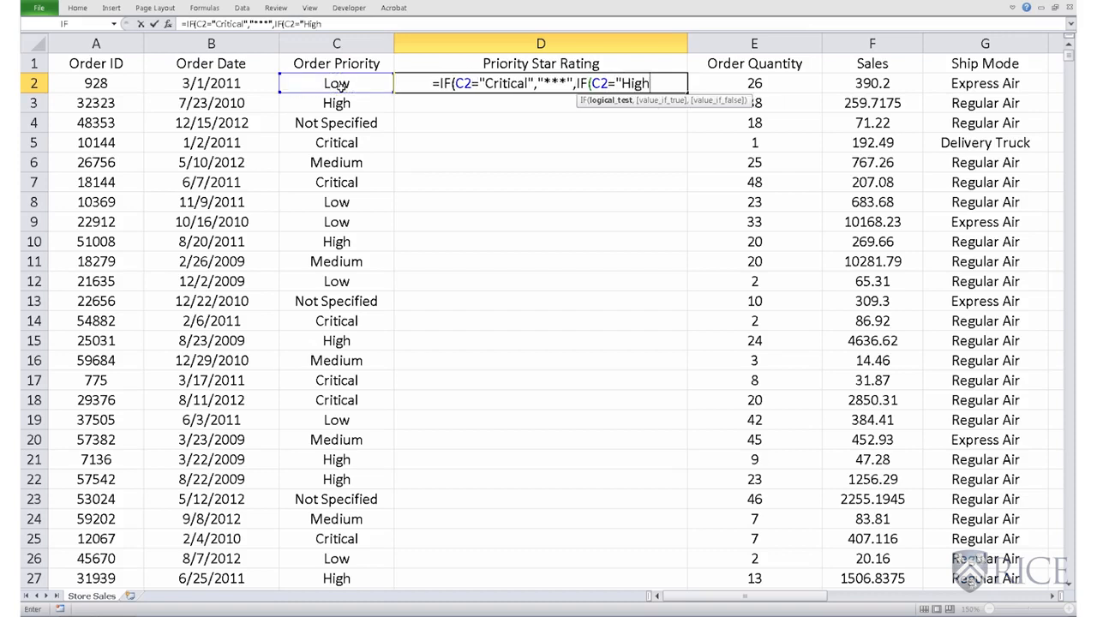
pyautogui.write('"')
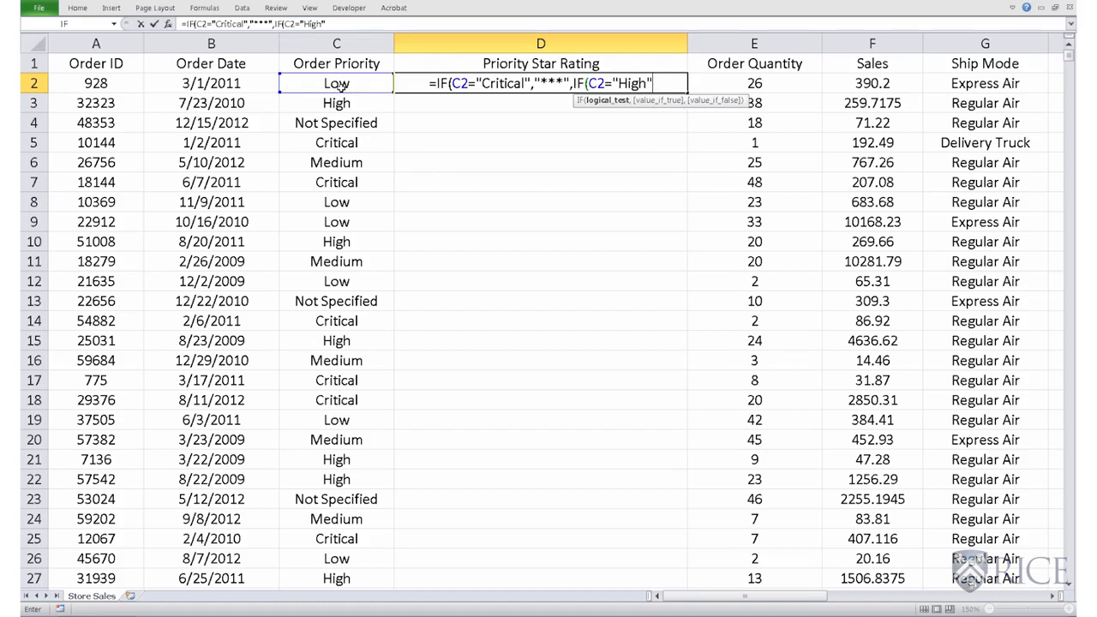
# Step: Make the nested IF return "**" when the High test is true and "*" otherwise, closing both IF functions
pyautogui.write(',')
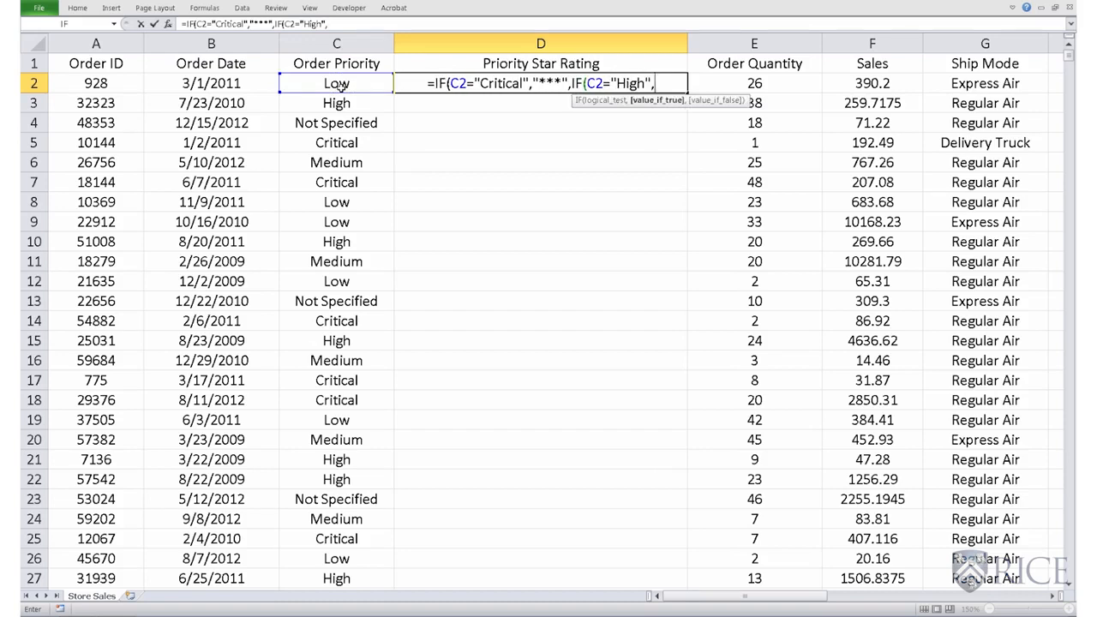
pyautogui.write('"**')
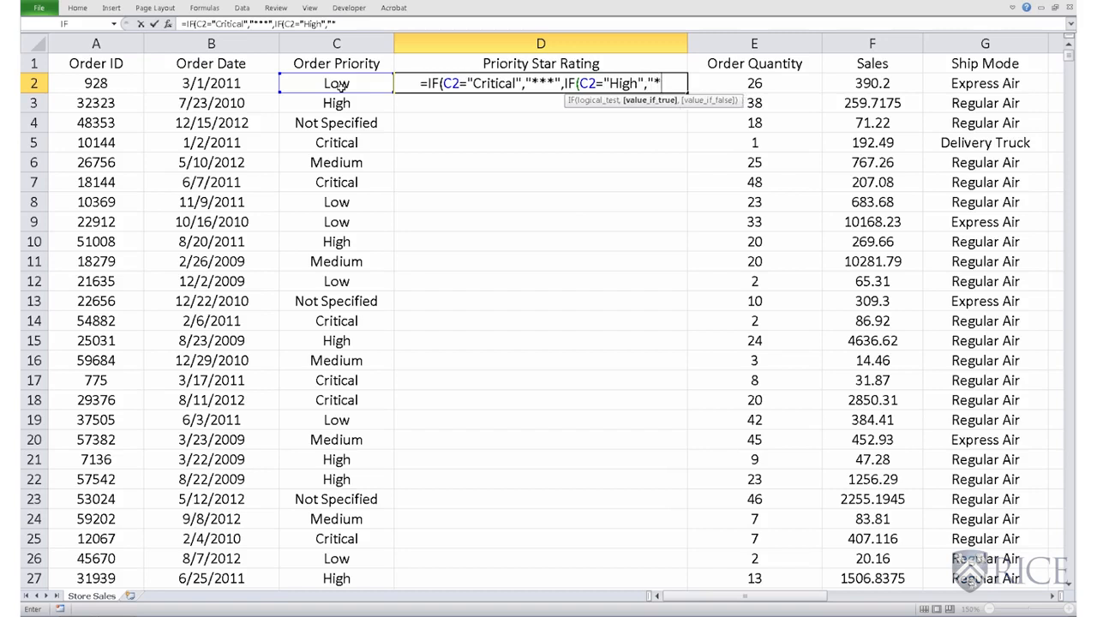
pyautogui.write('"')
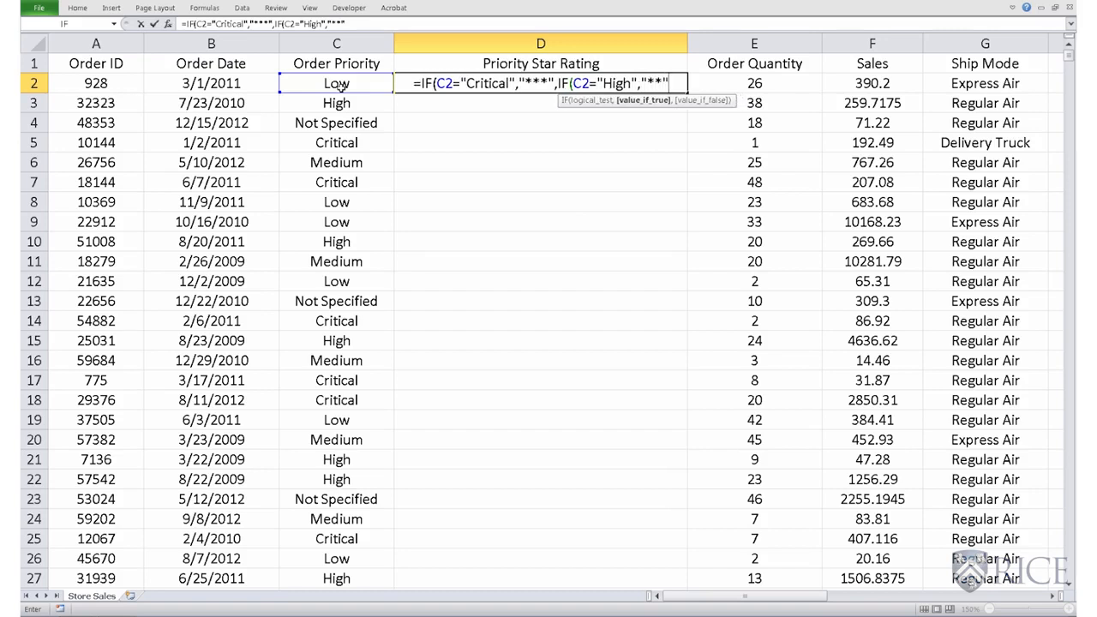
pyautogui.write(',')
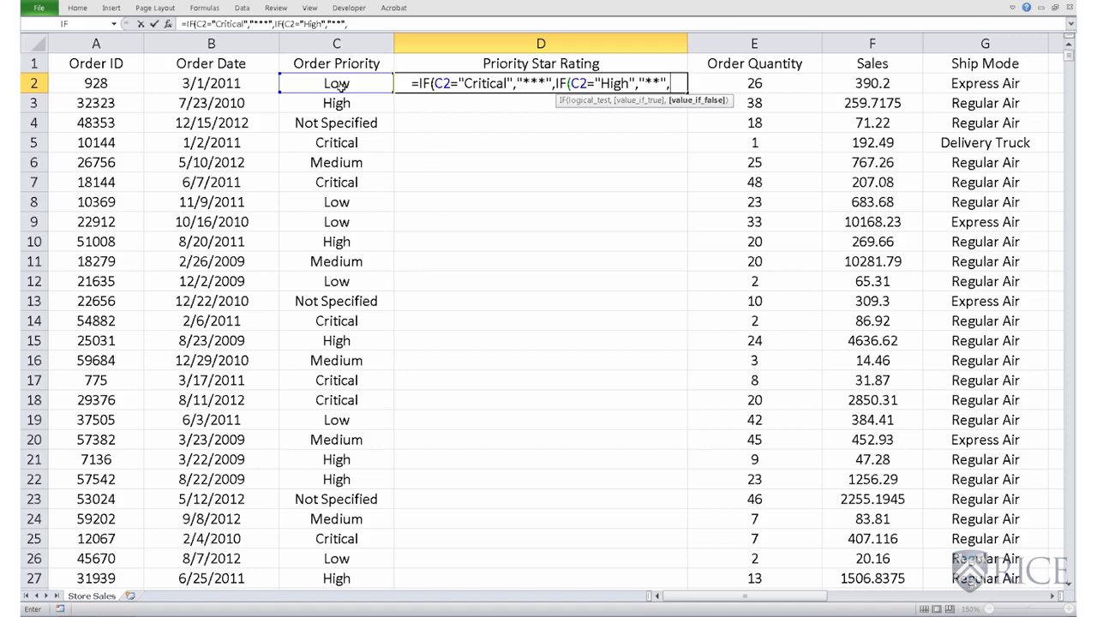
pyautogui.write('"*')
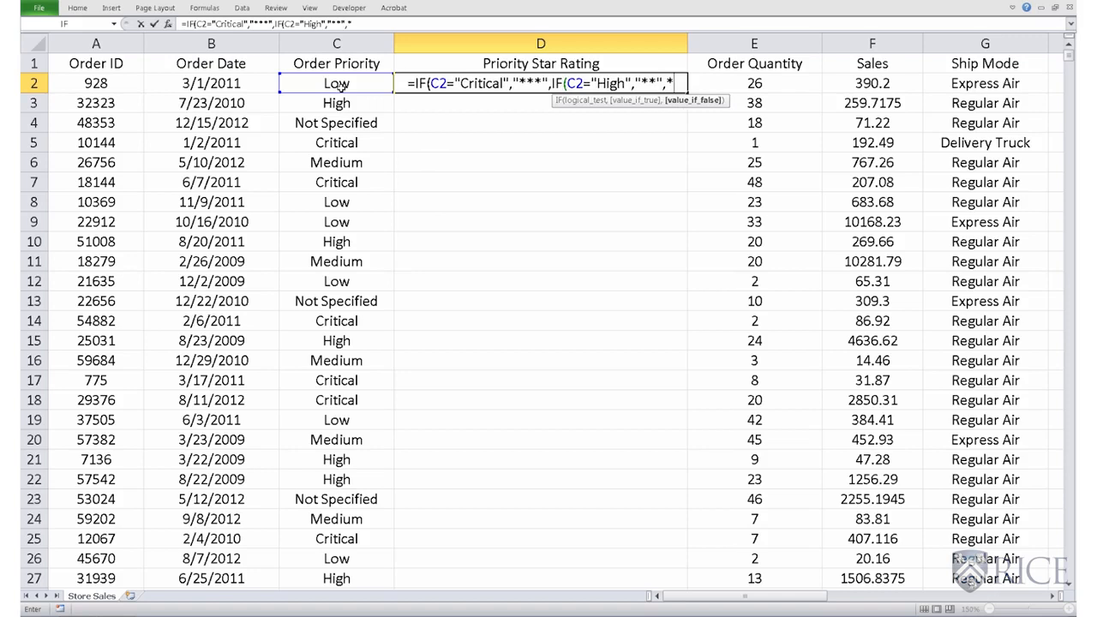
pyautogui.write('")')
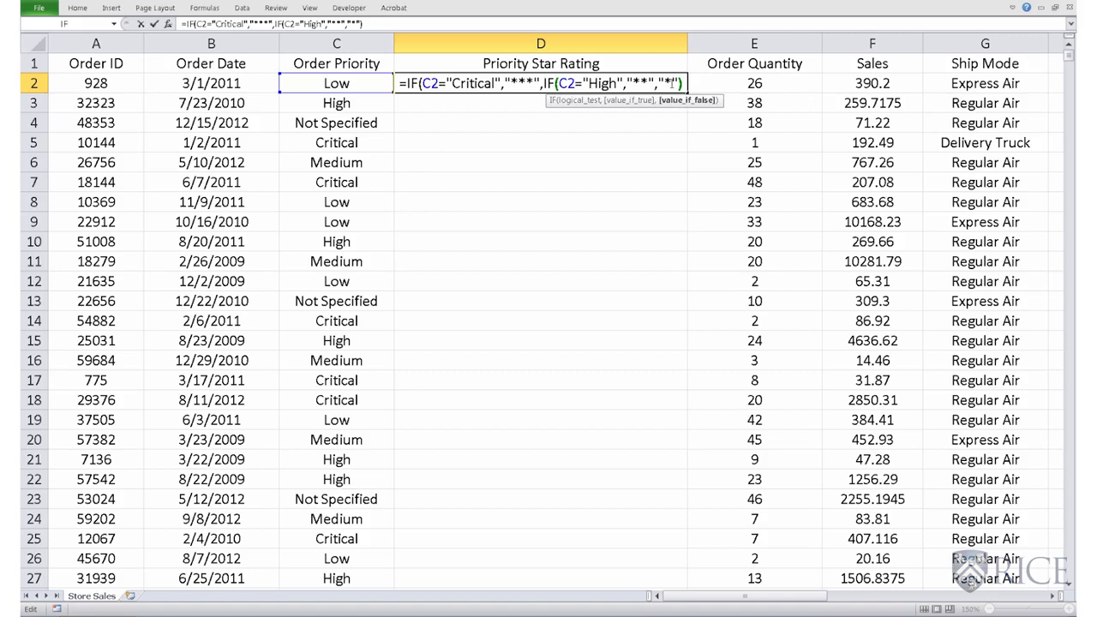
pyautogui.write(')')
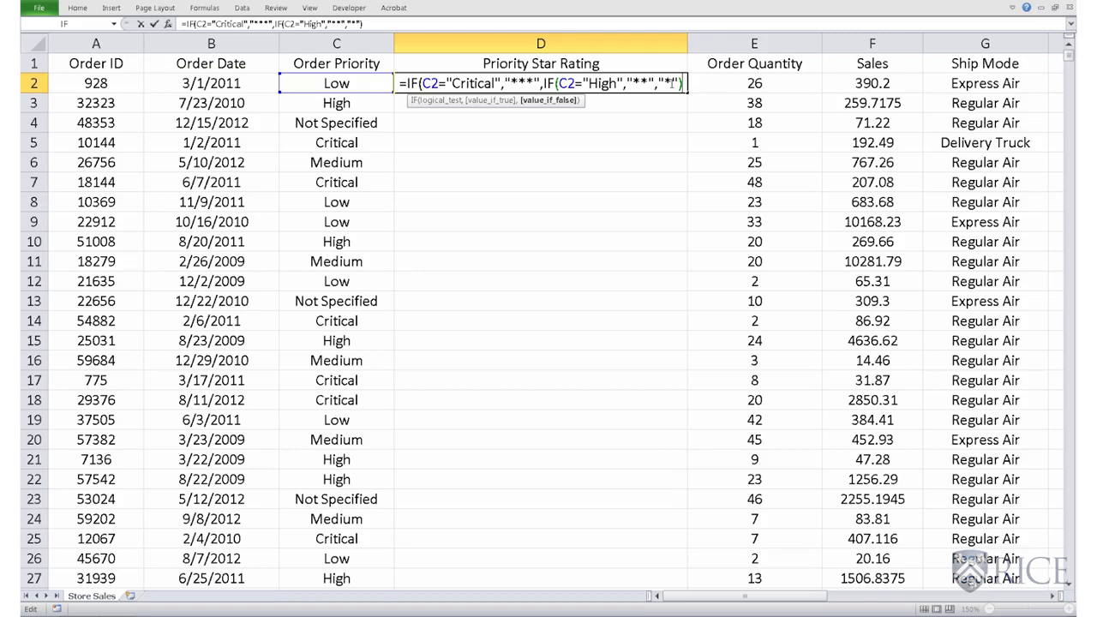
pyautogui.write(')')
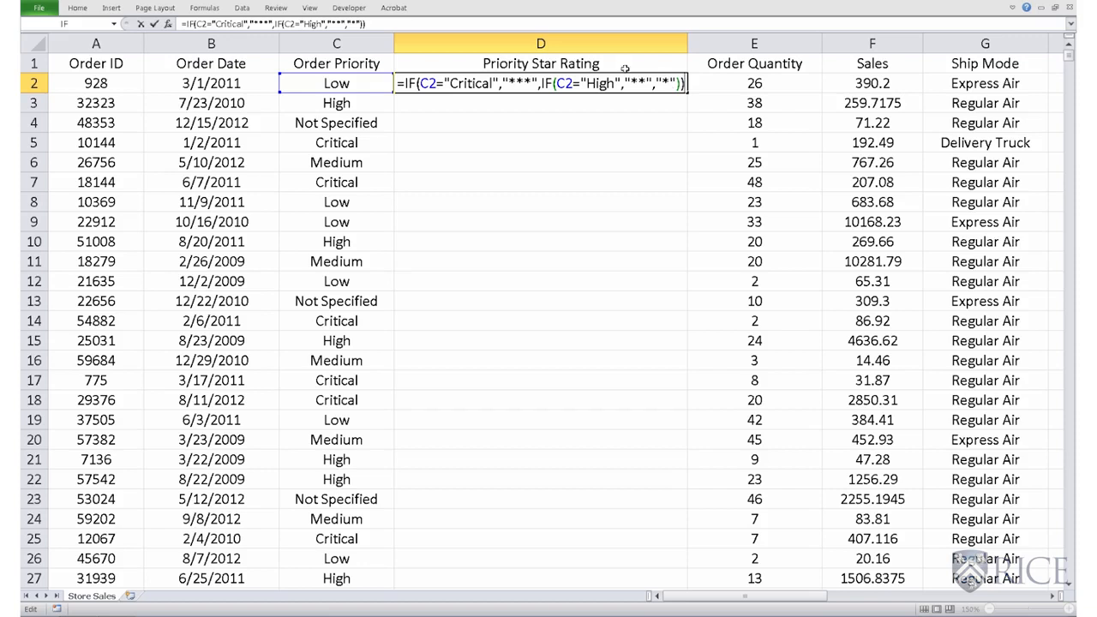
# Step: Examine each part of the nested IF formula in D2, from the Critical test through the final false value
pyautogui.doubleClick(410, 83)
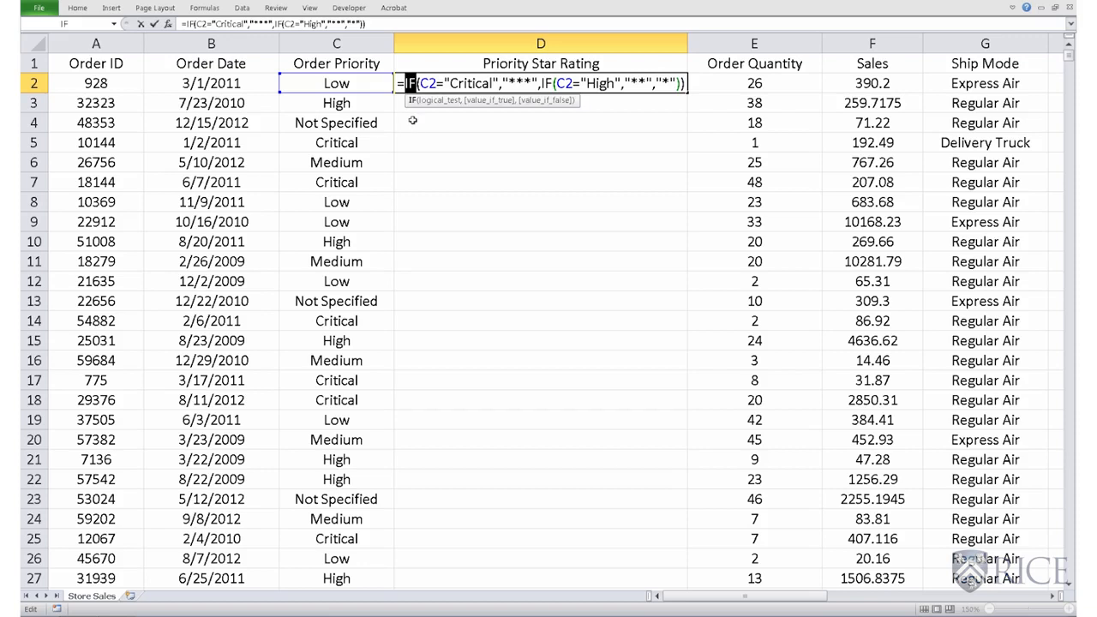
pyautogui.moveTo(420, 83); pyautogui.dragTo(490, 83)
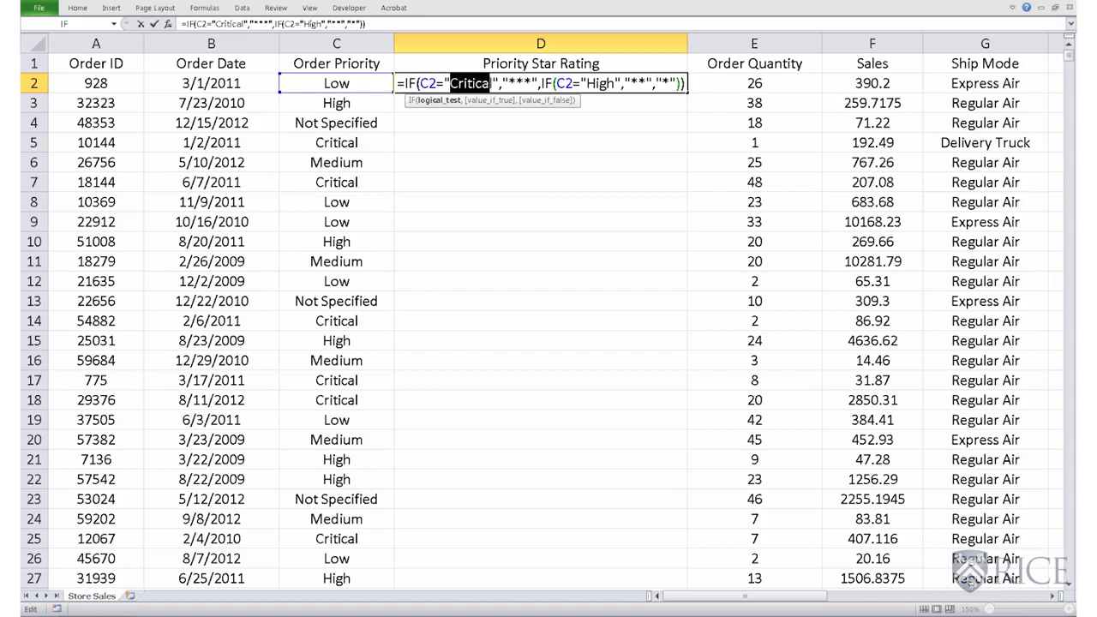
pyautogui.moveTo(509, 83); pyautogui.dragTo(531, 84)
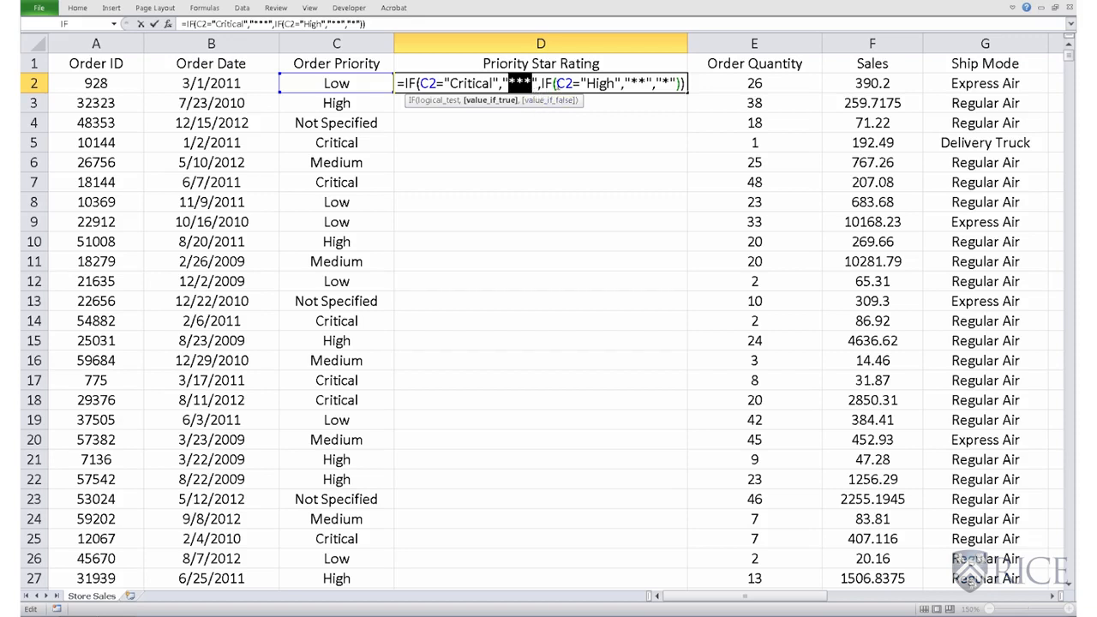
pyautogui.moveTo(539, 83); pyautogui.dragTo(572, 83)
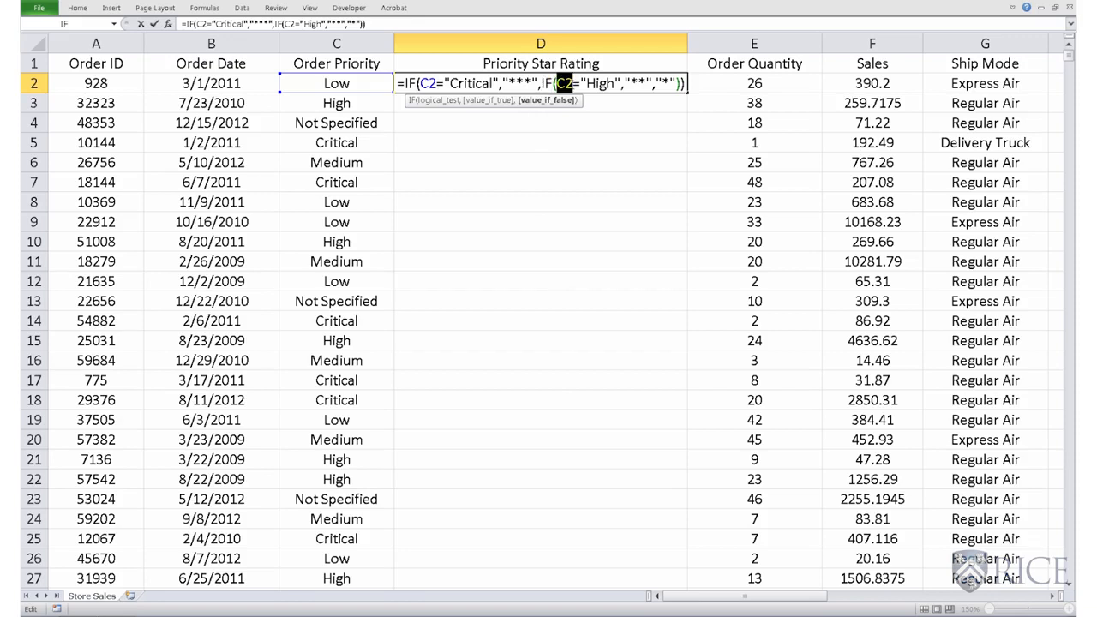
pyautogui.moveTo(586, 83); pyautogui.dragTo(615, 83)
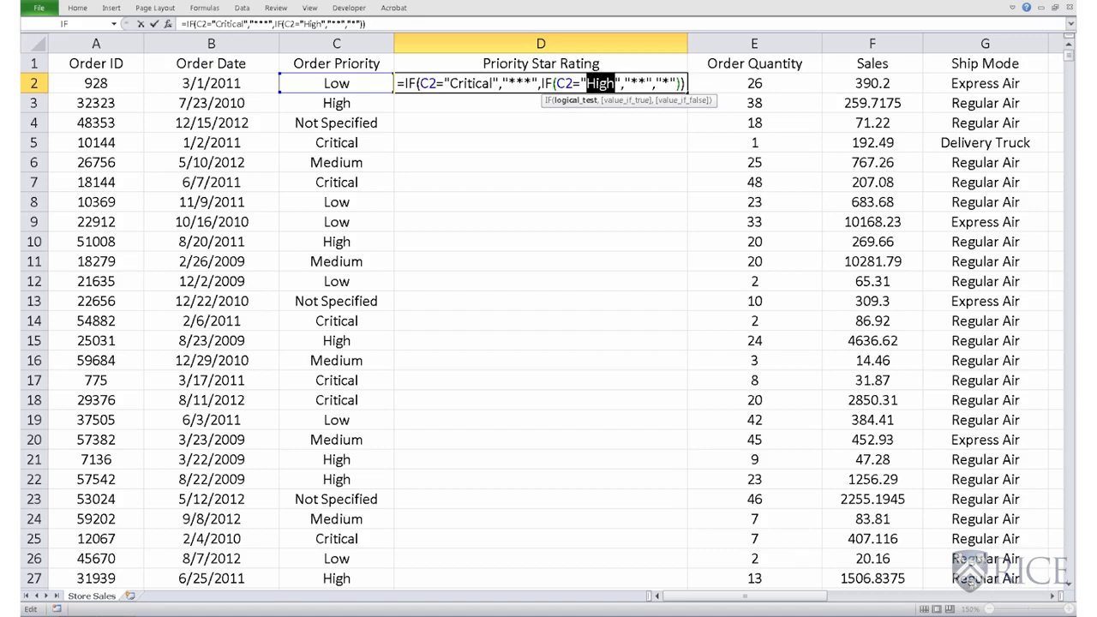
pyautogui.moveTo(631, 83); pyautogui.dragTo(644, 83)
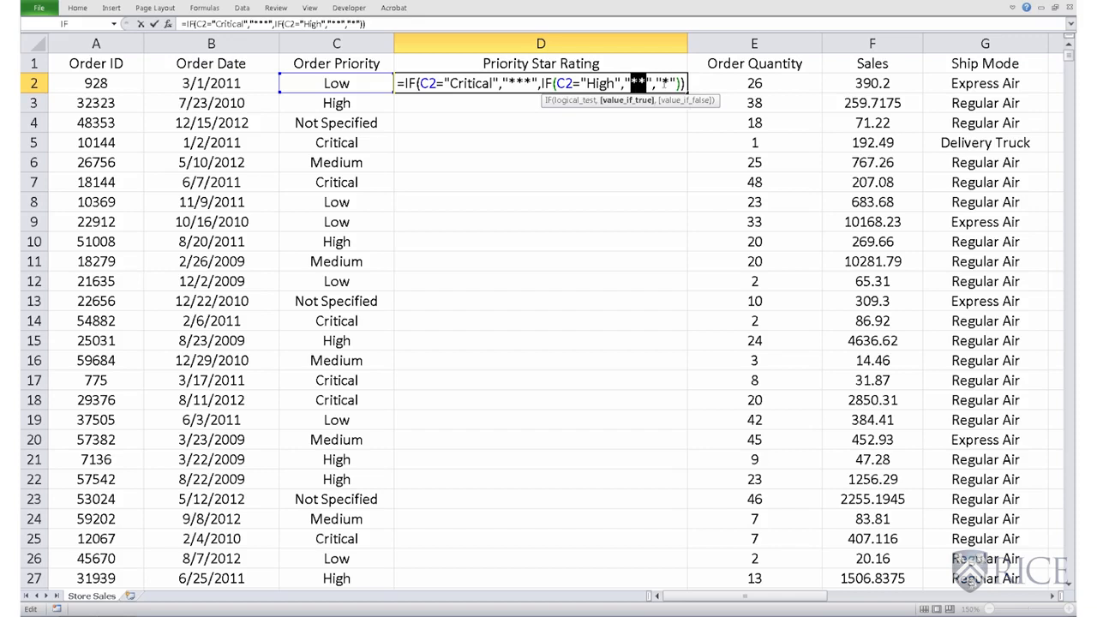
pyautogui.moveTo(661, 83); pyautogui.dragTo(669, 83)
pyautogui.click(685, 84)
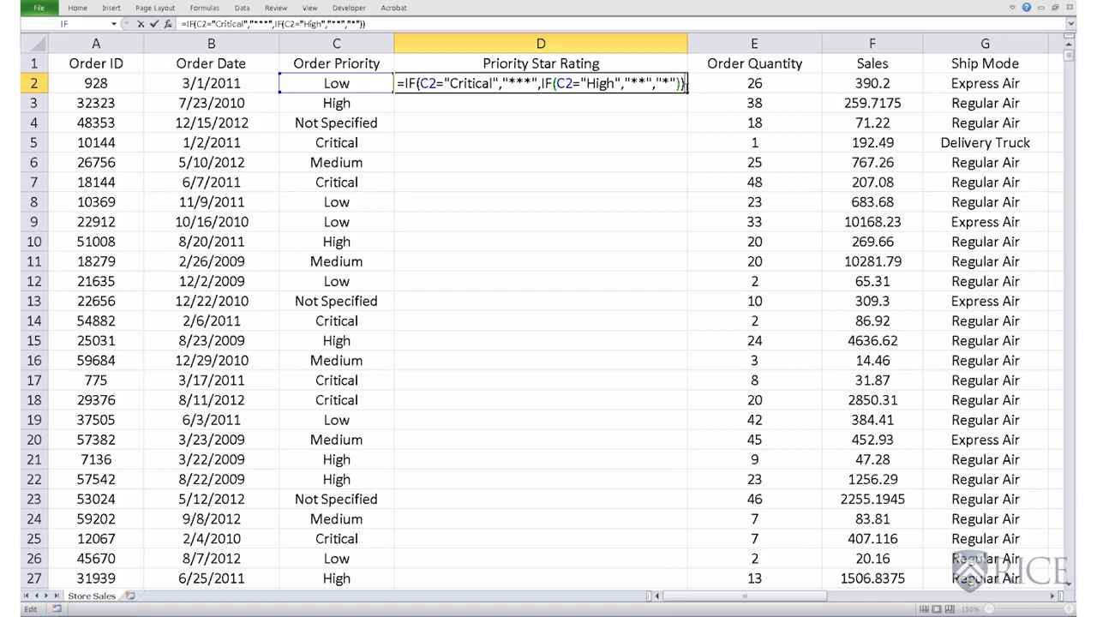
# Step: Commit the D2 formula and copy it down one row at a time through D5
pyautogui.press('Return')
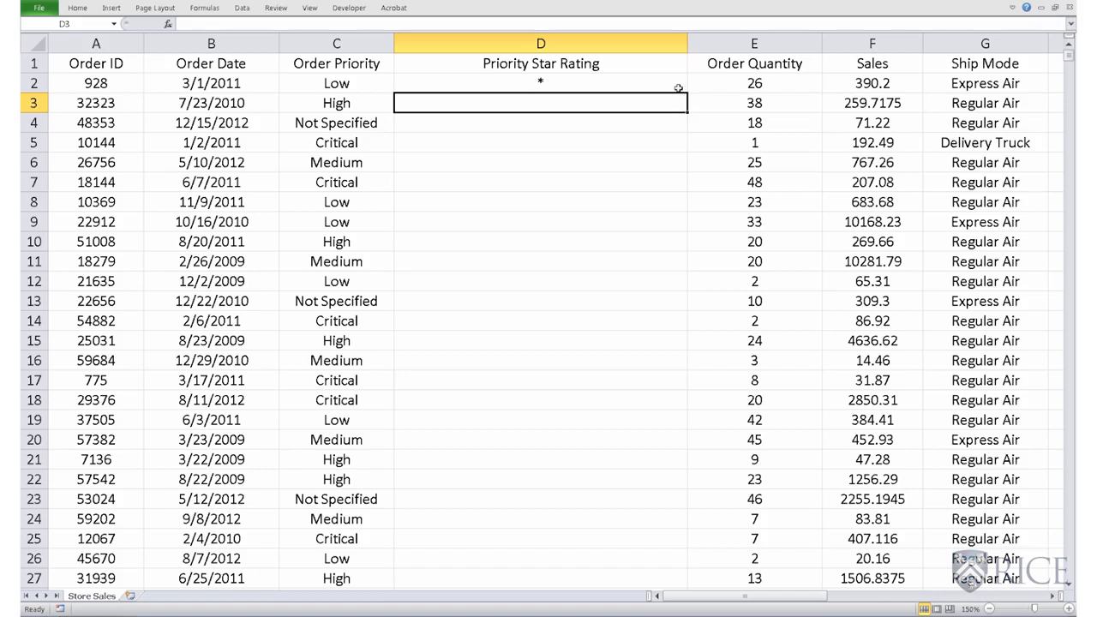
pyautogui.click(664, 85)
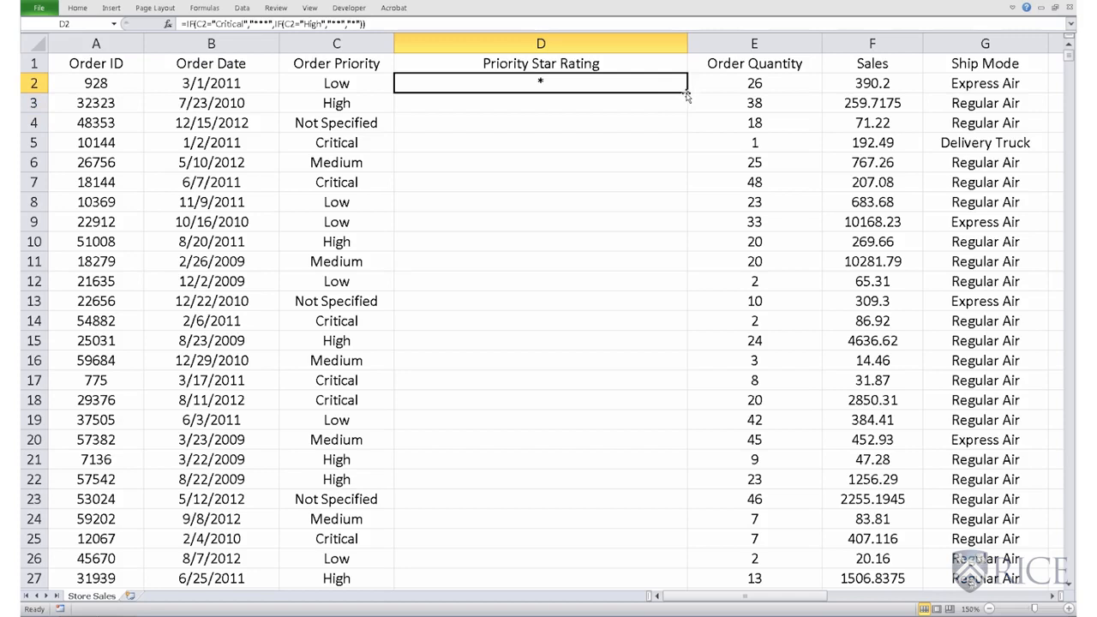
pyautogui.moveTo(686, 91); pyautogui.dragTo(687, 112)
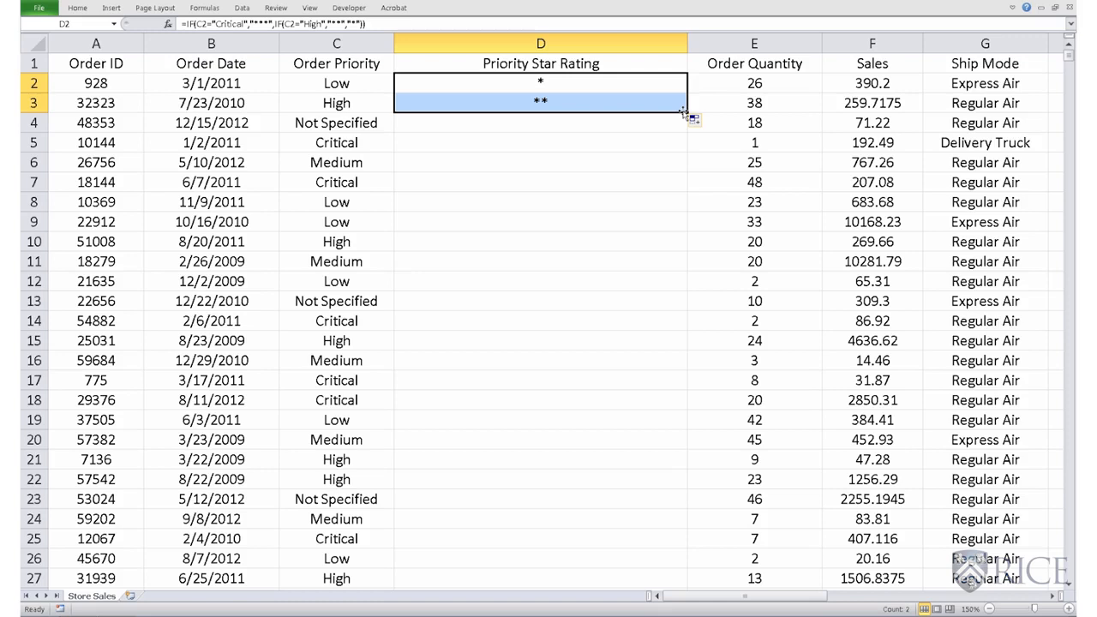
pyautogui.moveTo(684, 112); pyautogui.dragTo(685, 135)
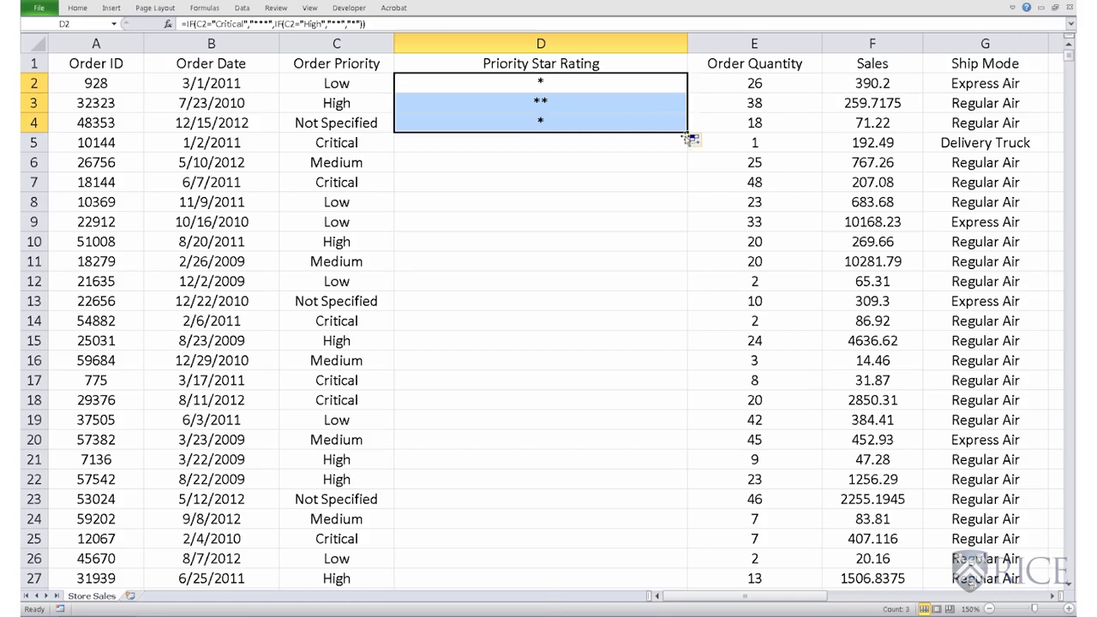
pyautogui.moveTo(687, 132); pyautogui.dragTo(688, 155)
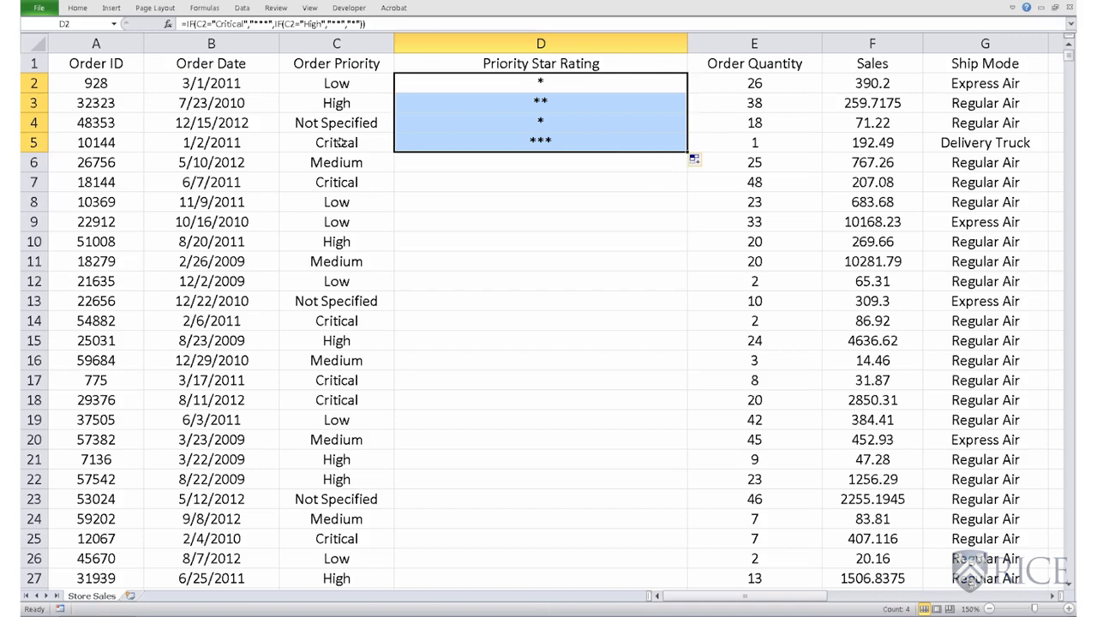
# Step: Fill the star rating formula from D5 down through all remaining data rows of the column
pyautogui.click(564, 143)
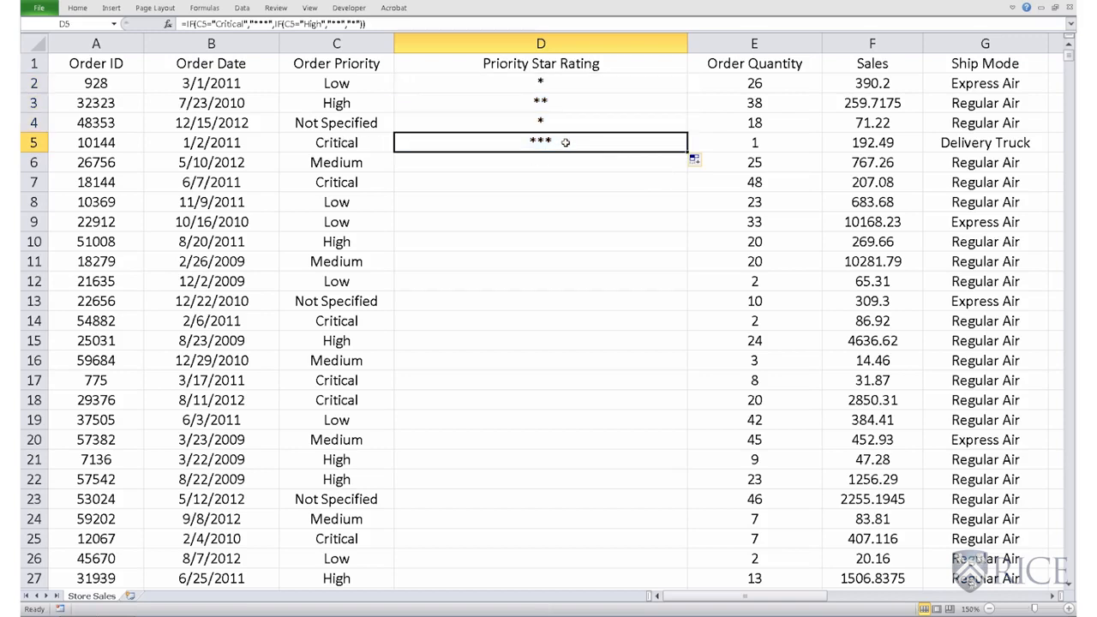
pyautogui.doubleClick(687, 152)
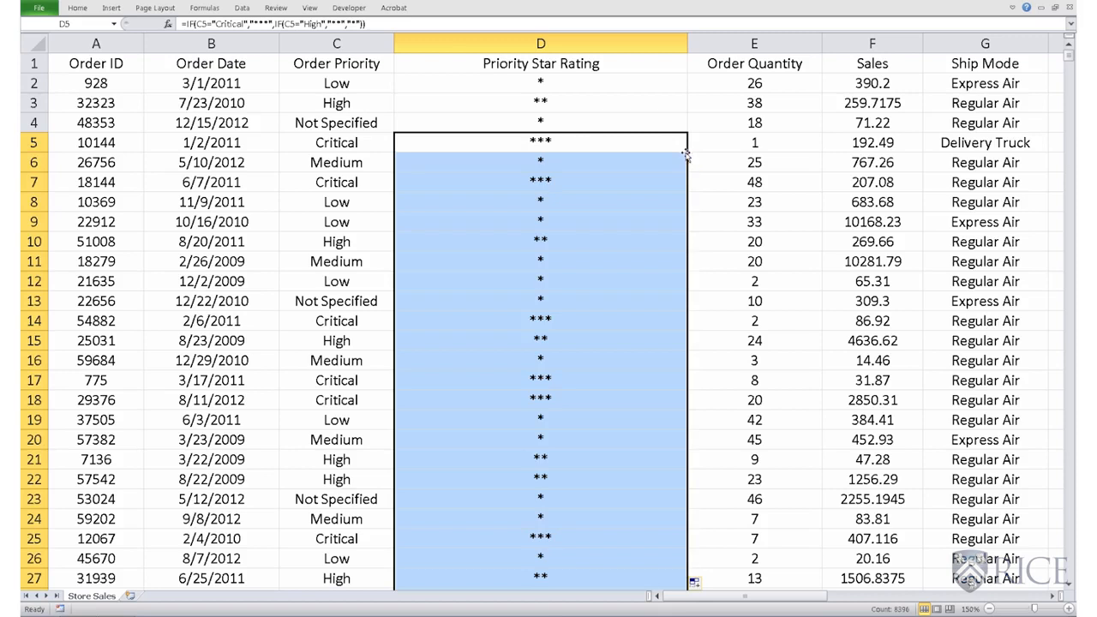
pyautogui.click(591, 178)
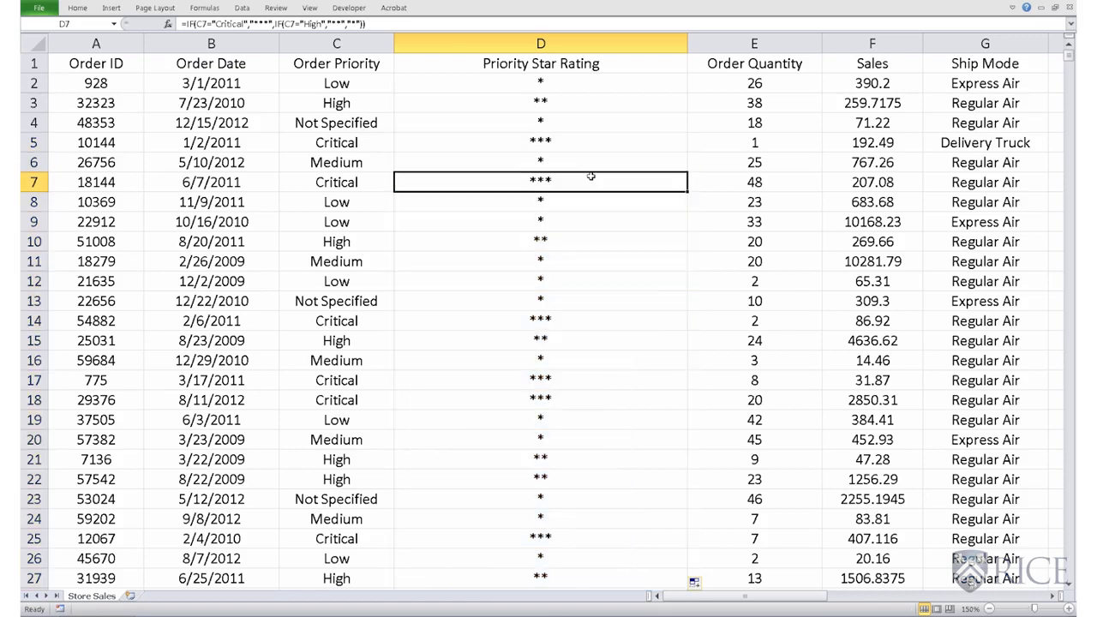